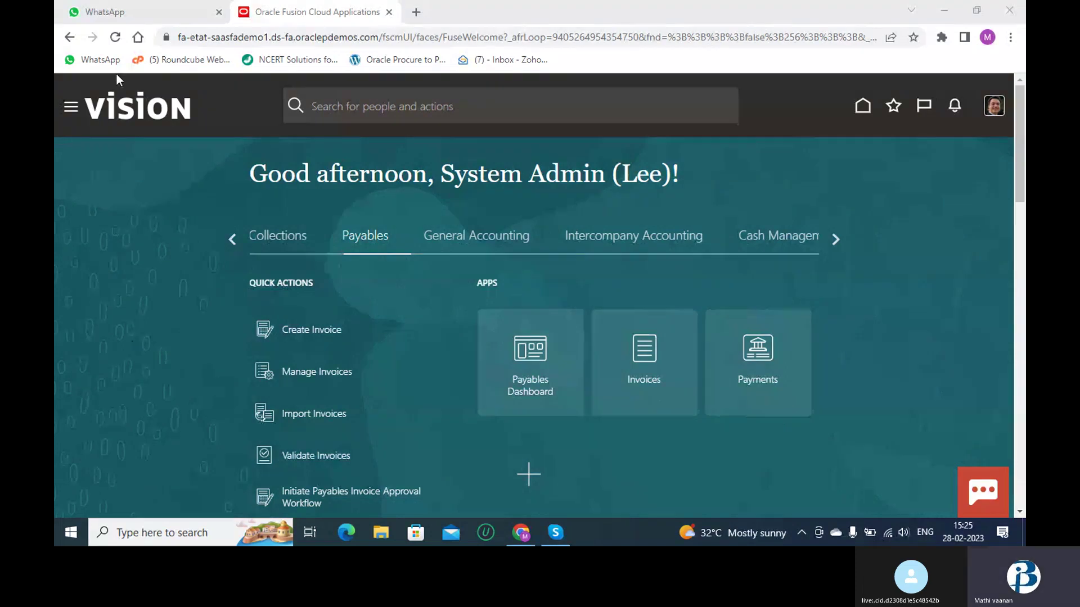
click(152, 7)
click(334, 8)
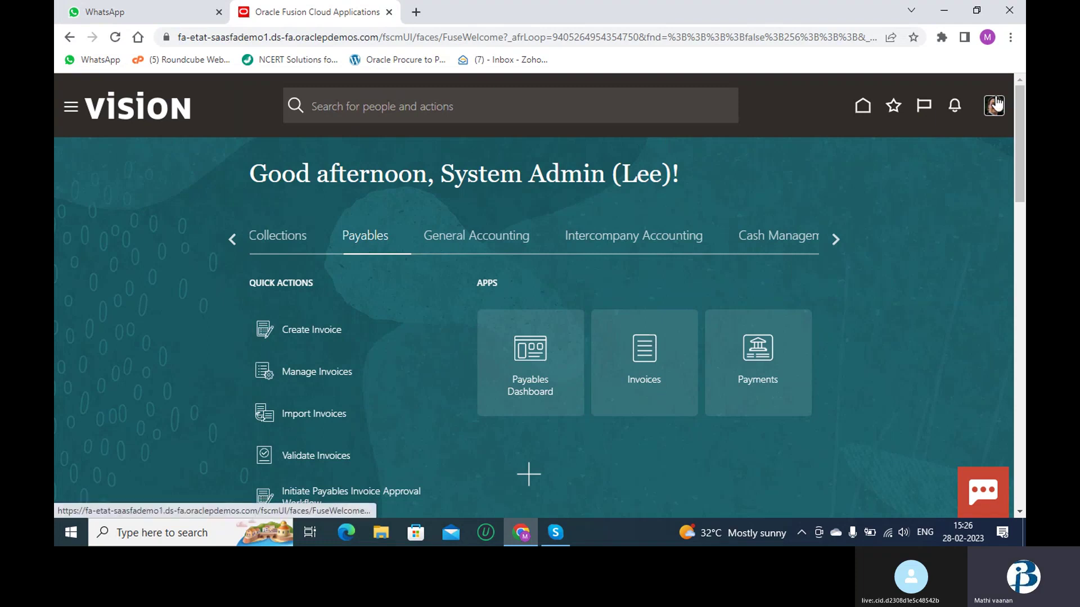
- Open Setup and Maintenance and switch the setup offering to Financials
click(995, 104)
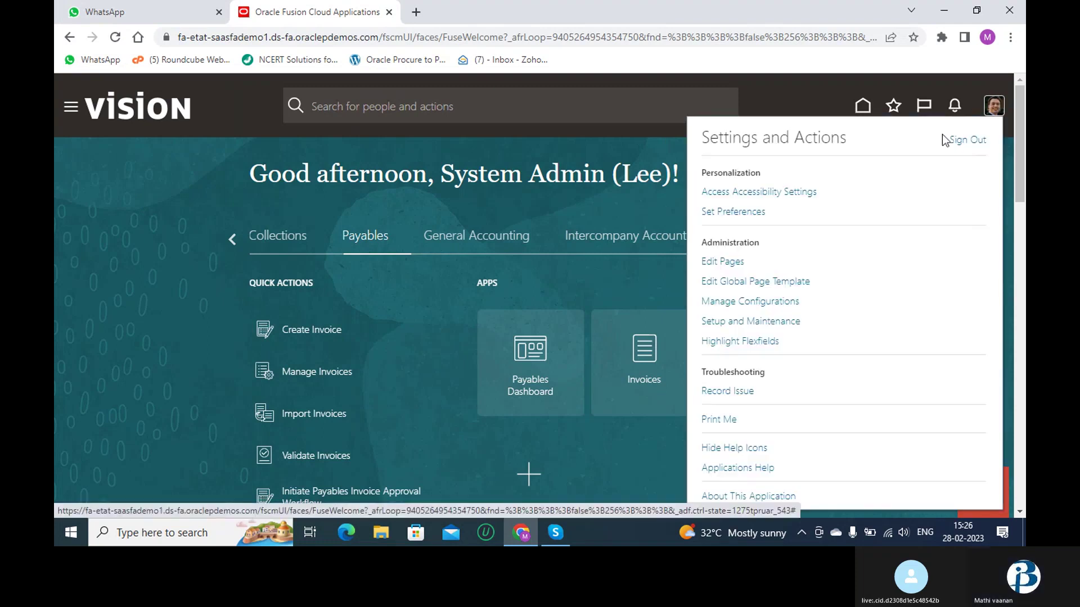
click(763, 321)
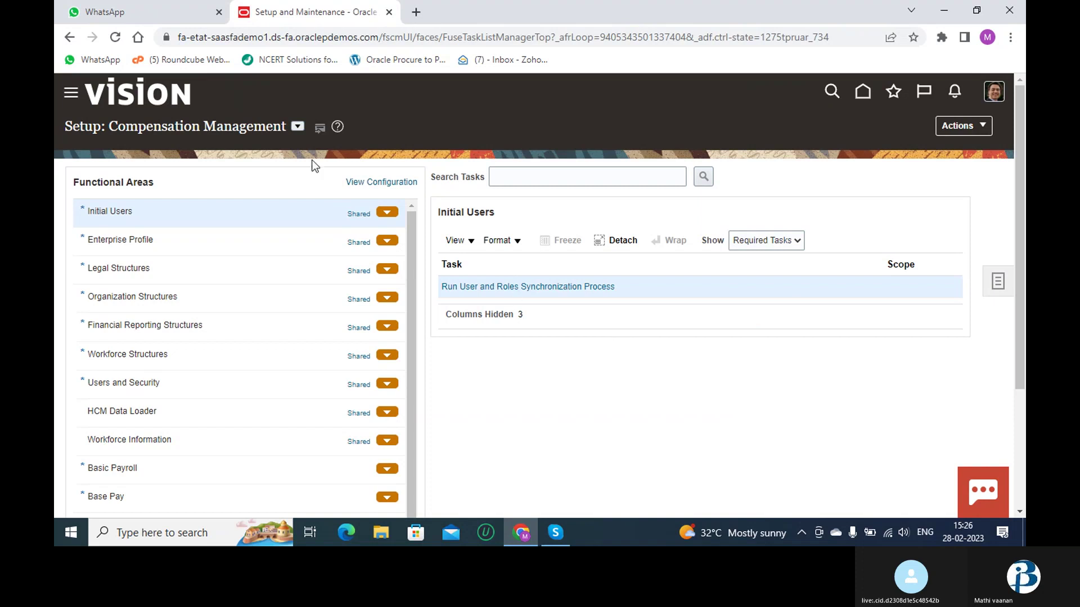
click(299, 127)
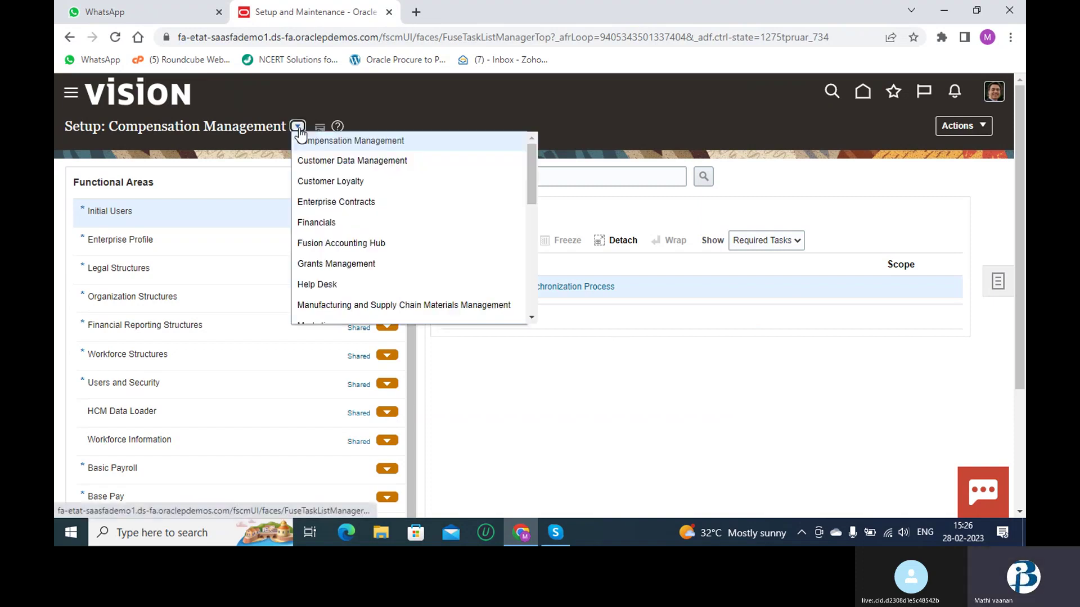
click(351, 217)
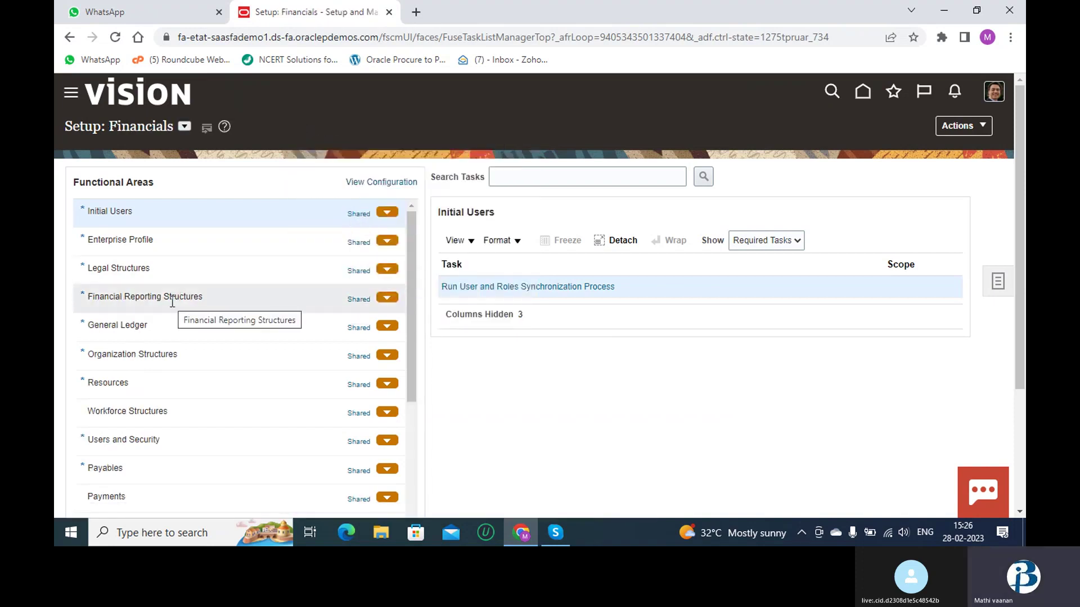
- Open Manage Chart of Accounts Value Sets under Financial Reporting Structures and start creating a new value set
click(171, 301)
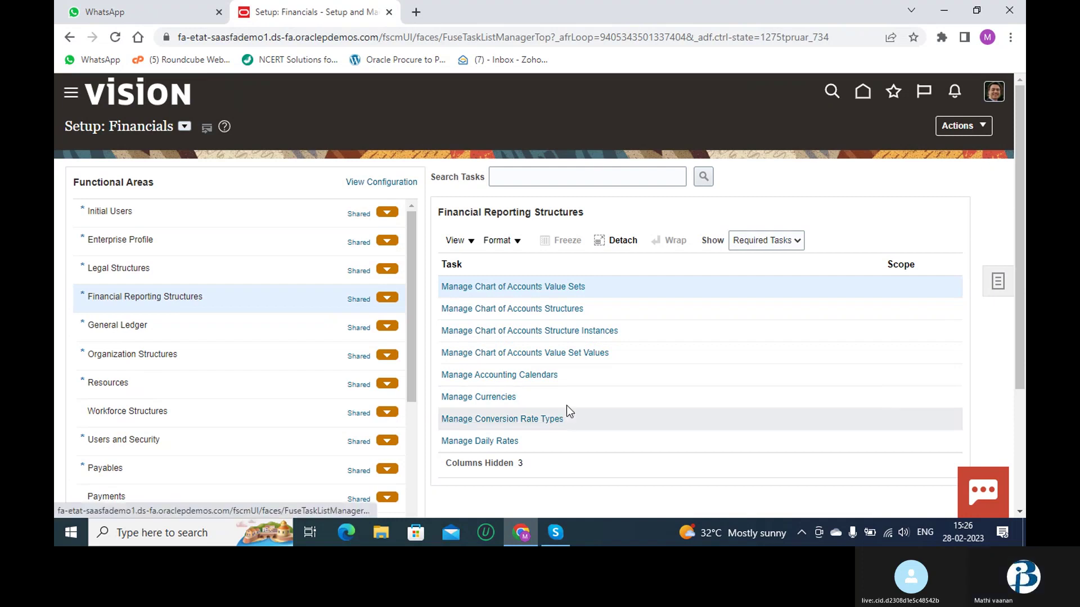
click(556, 288)
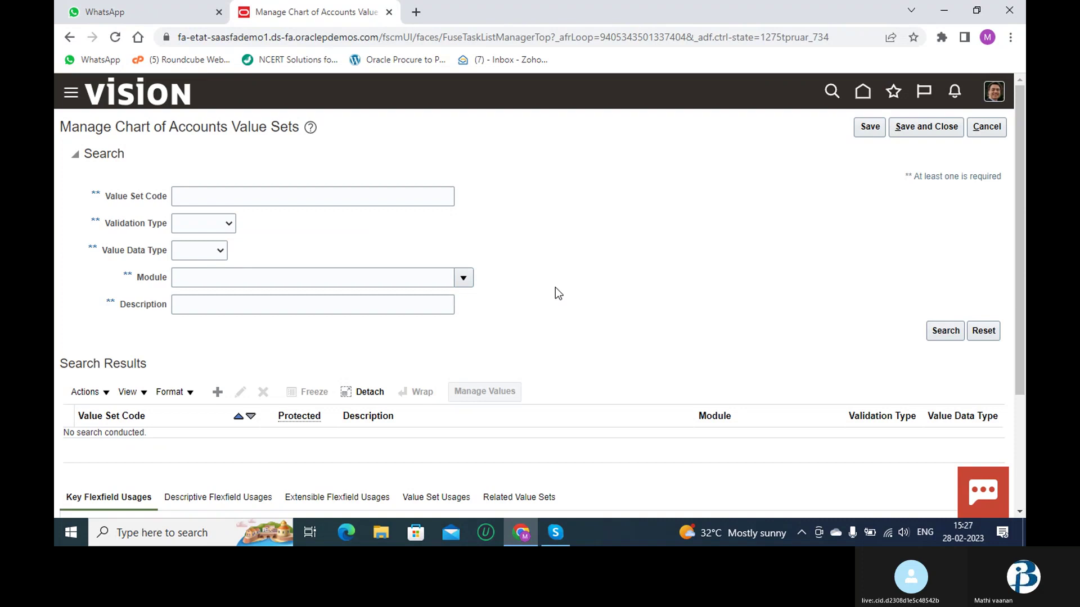
click(214, 395)
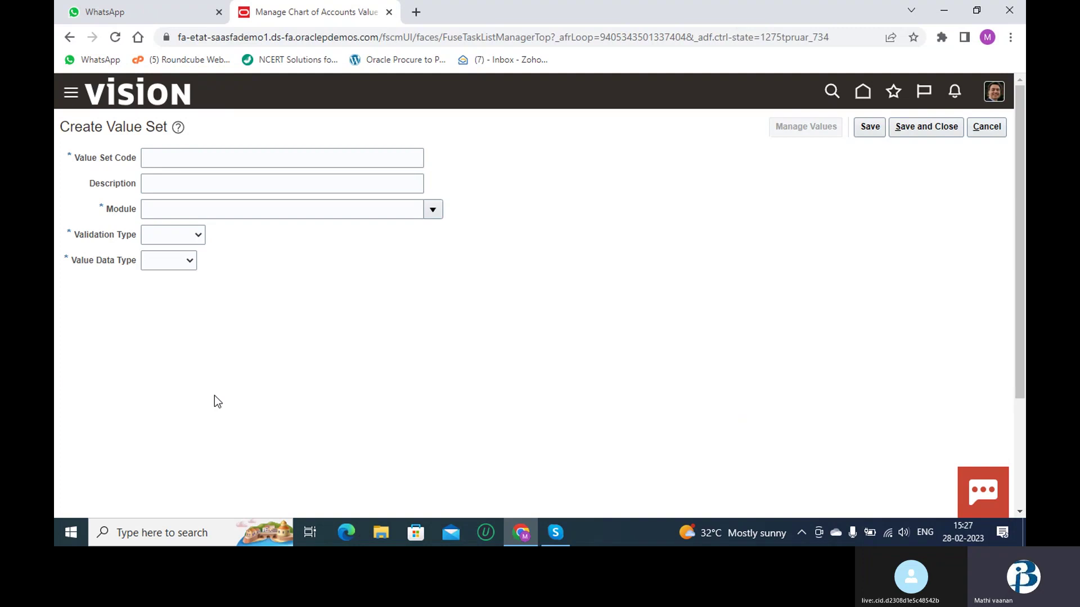
- Enter "AB Value set" as the code of the new value set
click(297, 161)
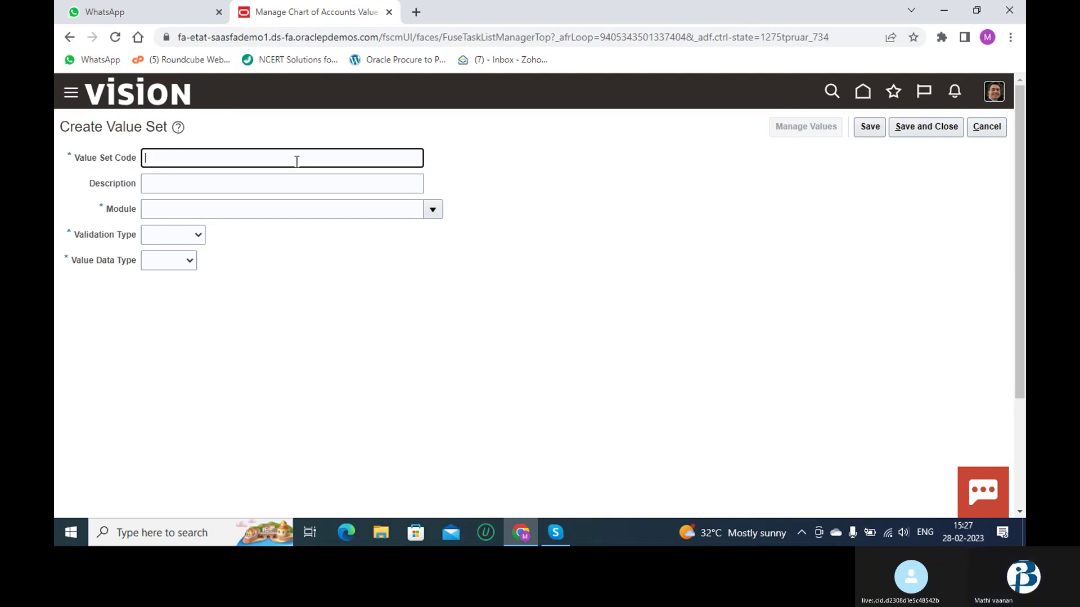
text(Ab)
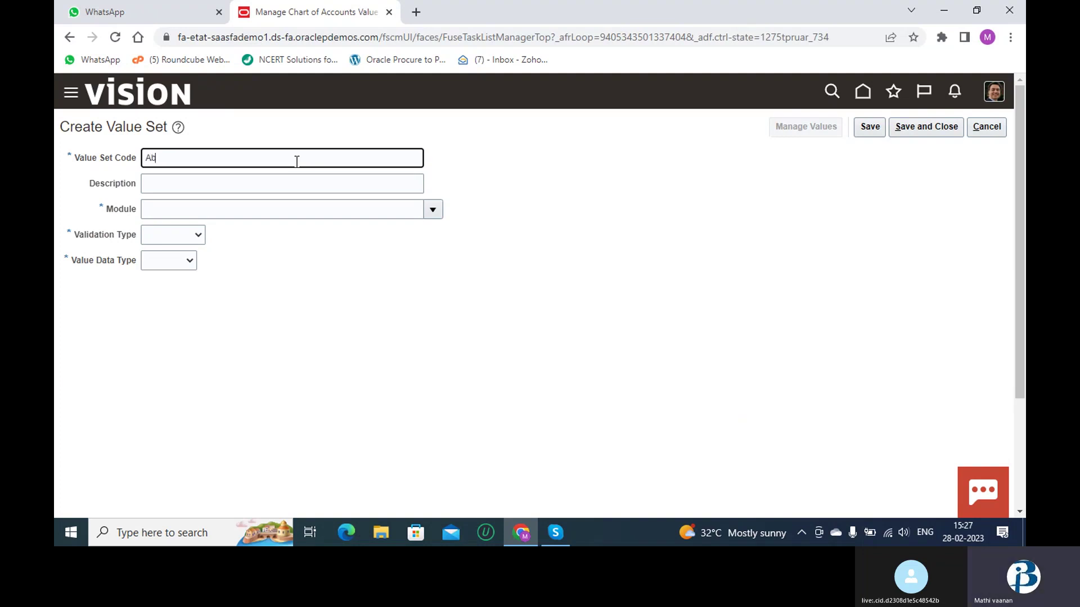
key(BackSpace)
text(B)
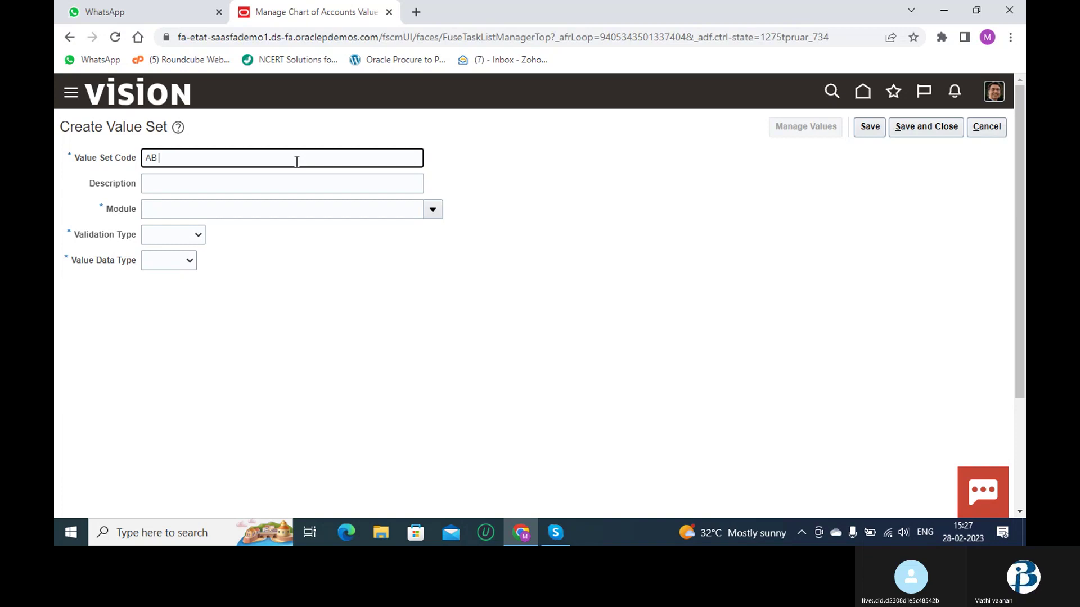
text(Value set)
- Set the value set's module to General Ledger, the entry of type APPLICATION with key GL
click(432, 212)
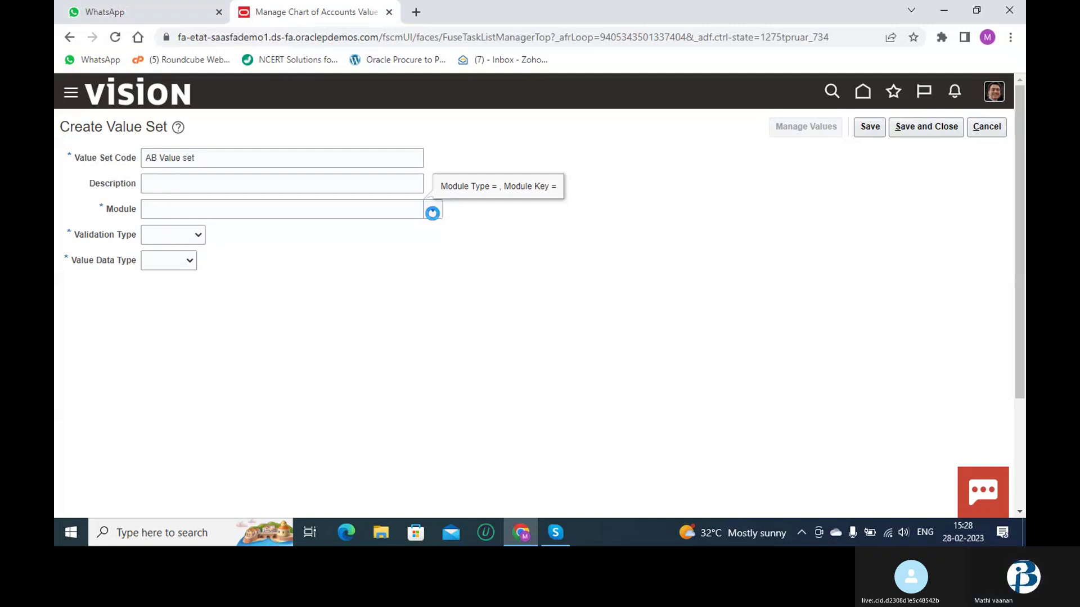
click(432, 213)
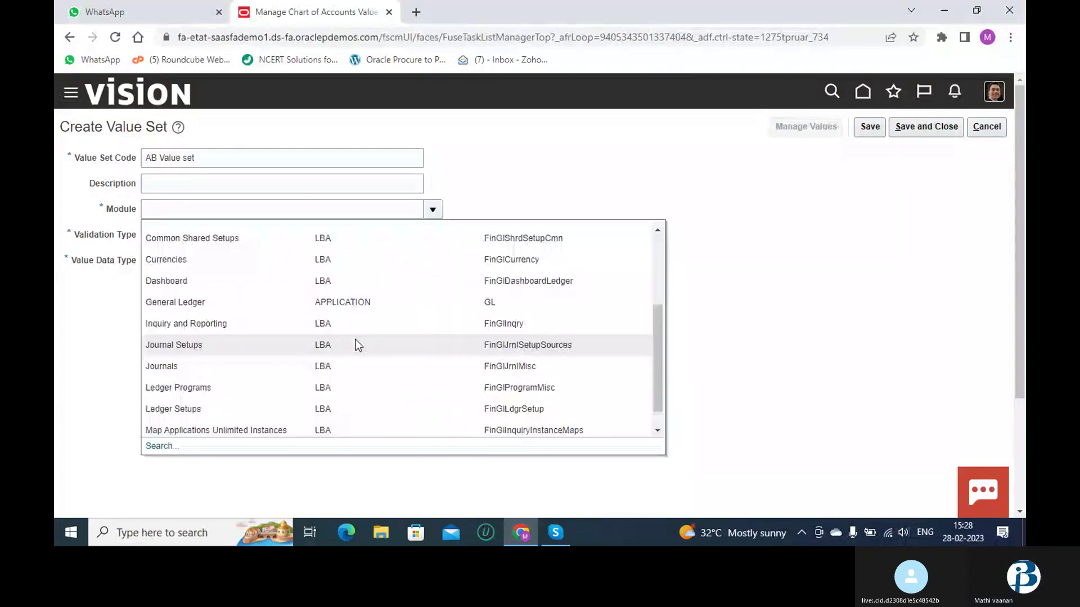
scroll(359, 345, down, 3)
scroll(357, 342, up, 6)
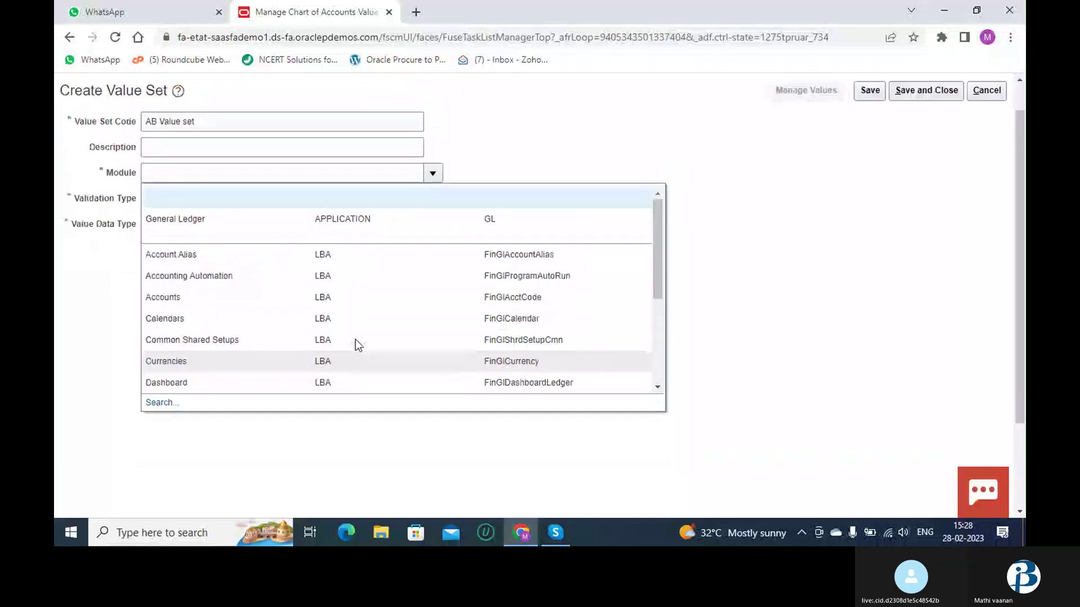
scroll(357, 341, down, 2)
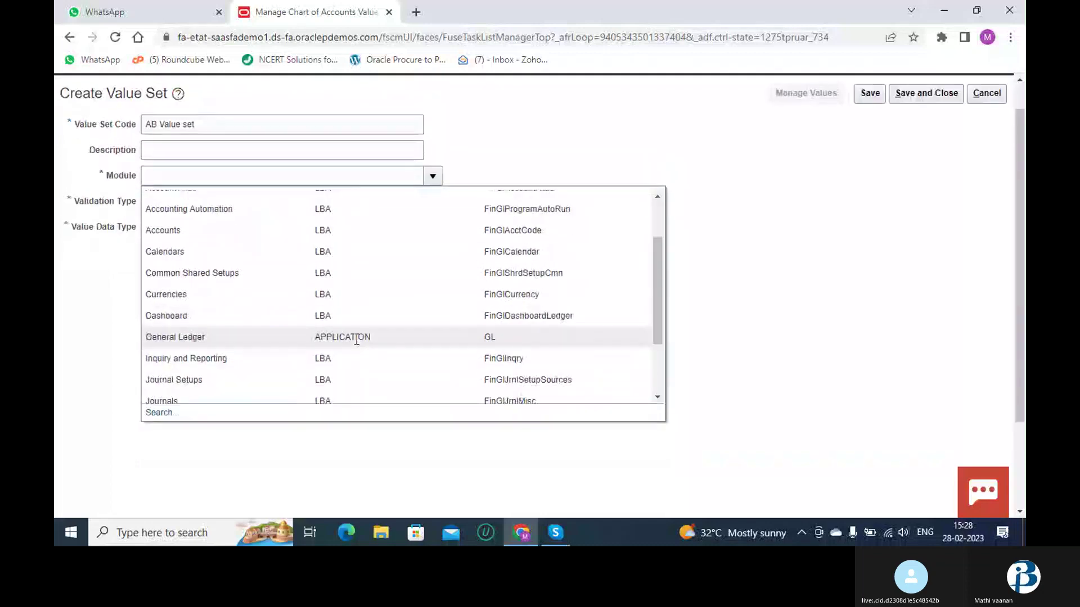
click(235, 336)
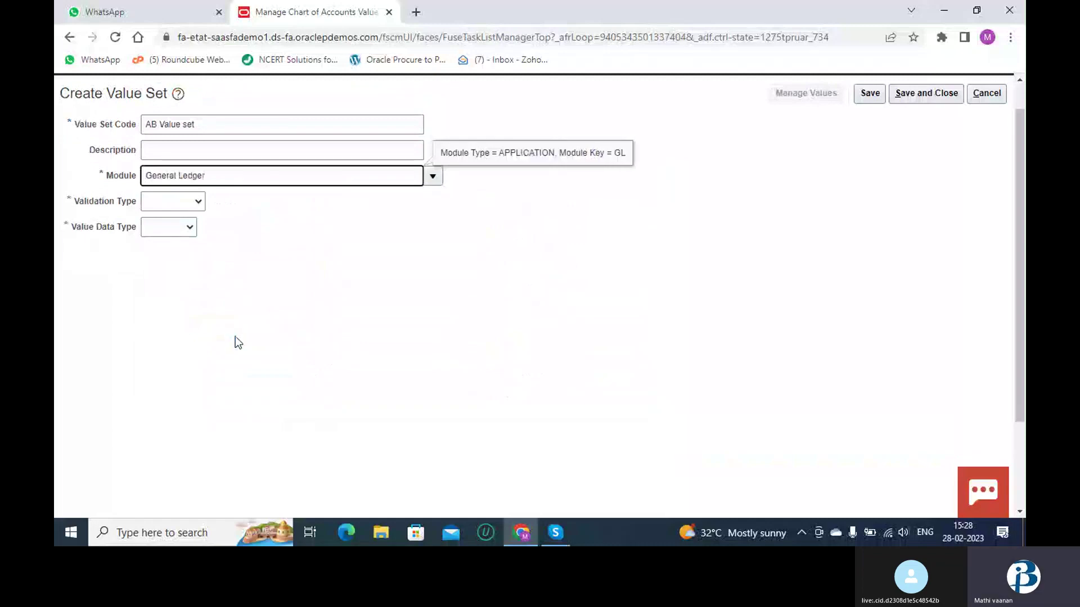
- Review the other modules available for the value set, keeping the current selection
click(433, 176)
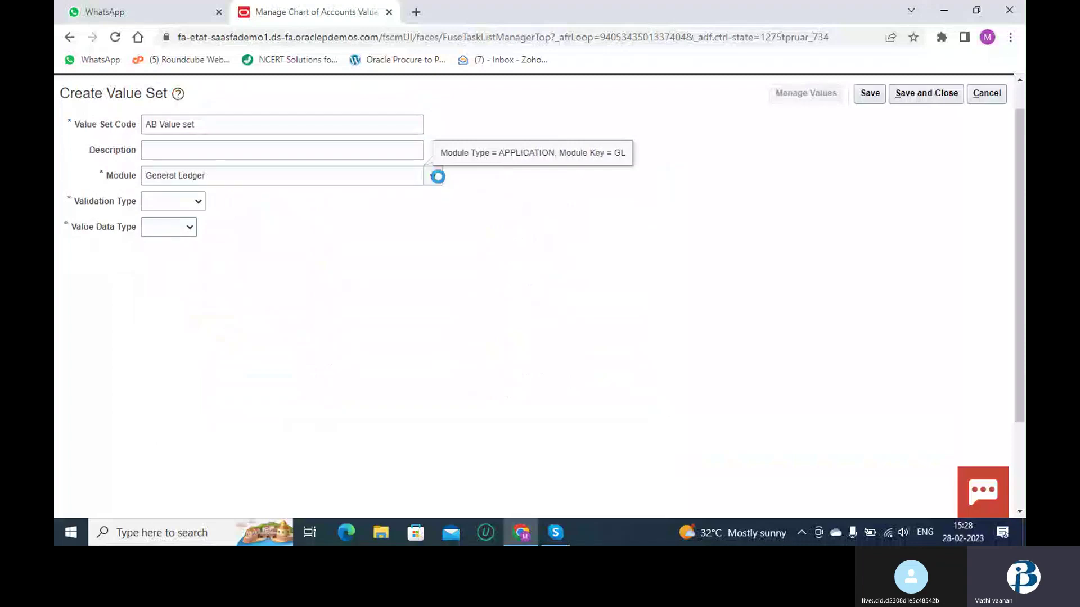
scroll(399, 301, down, 1)
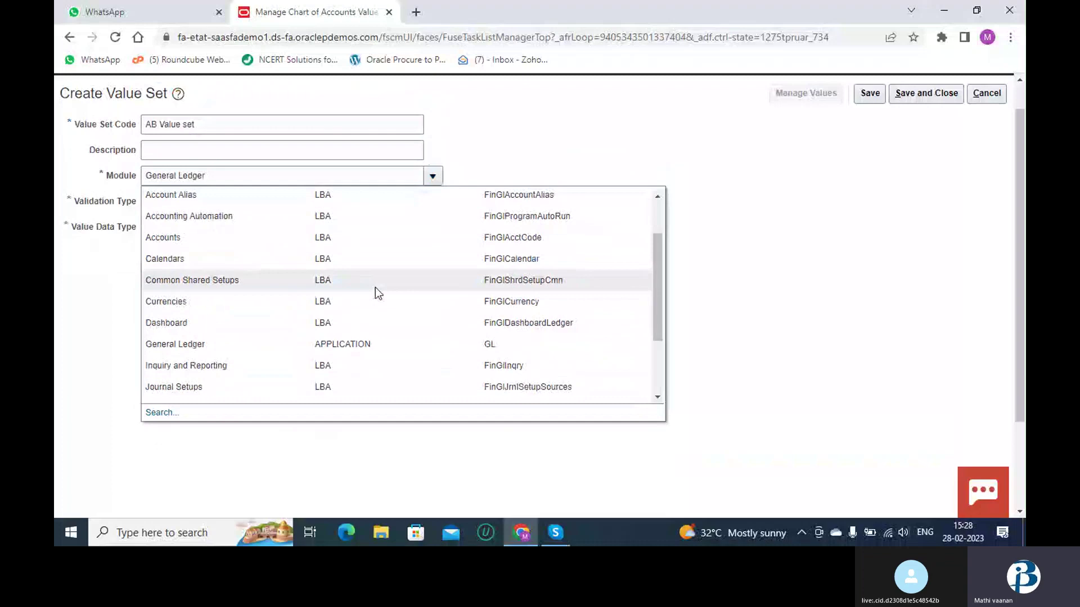
scroll(335, 333, down, 2)
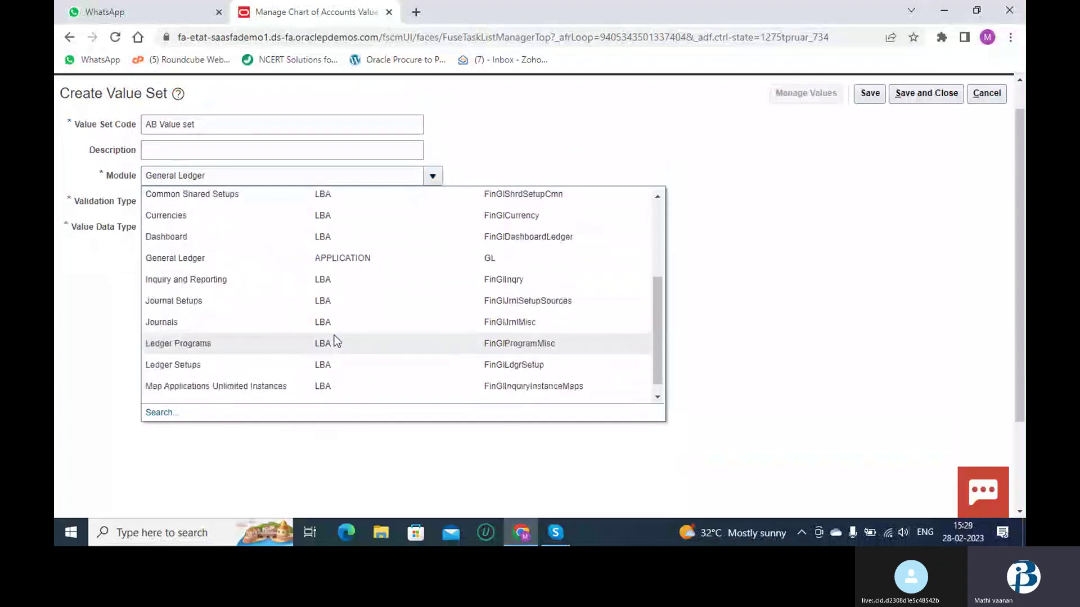
scroll(334, 340, down, 1)
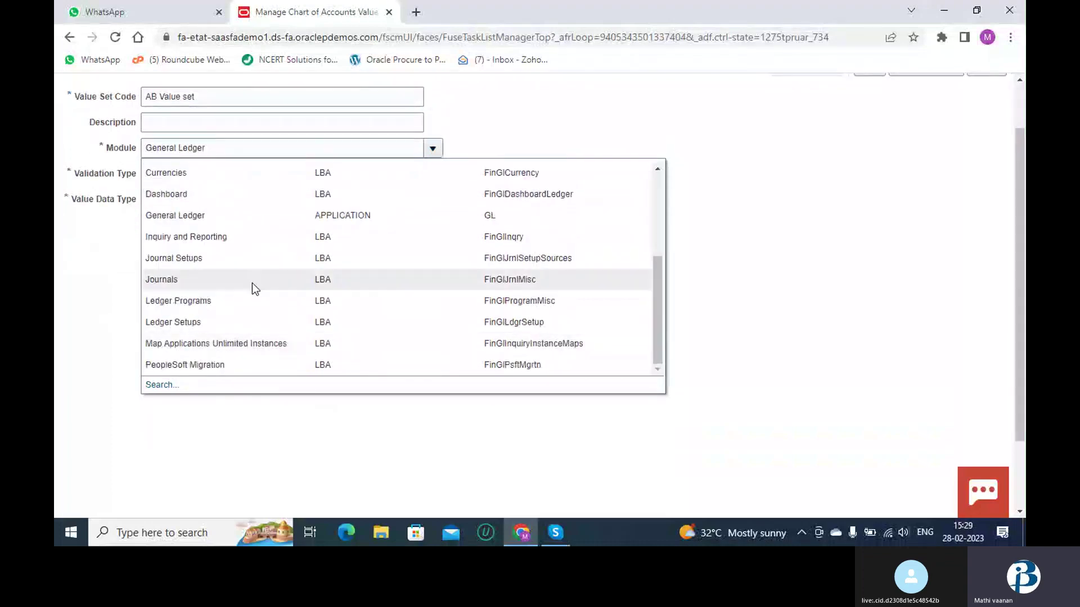
scroll(252, 283, up, 1)
scroll(264, 208, up, 1)
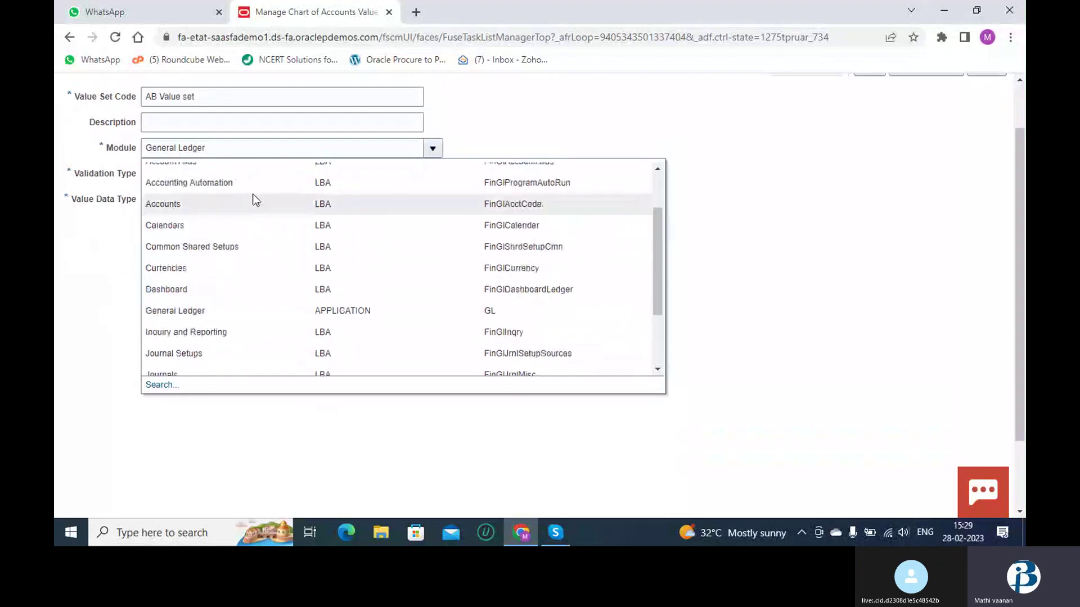
scroll(251, 227, up, 1)
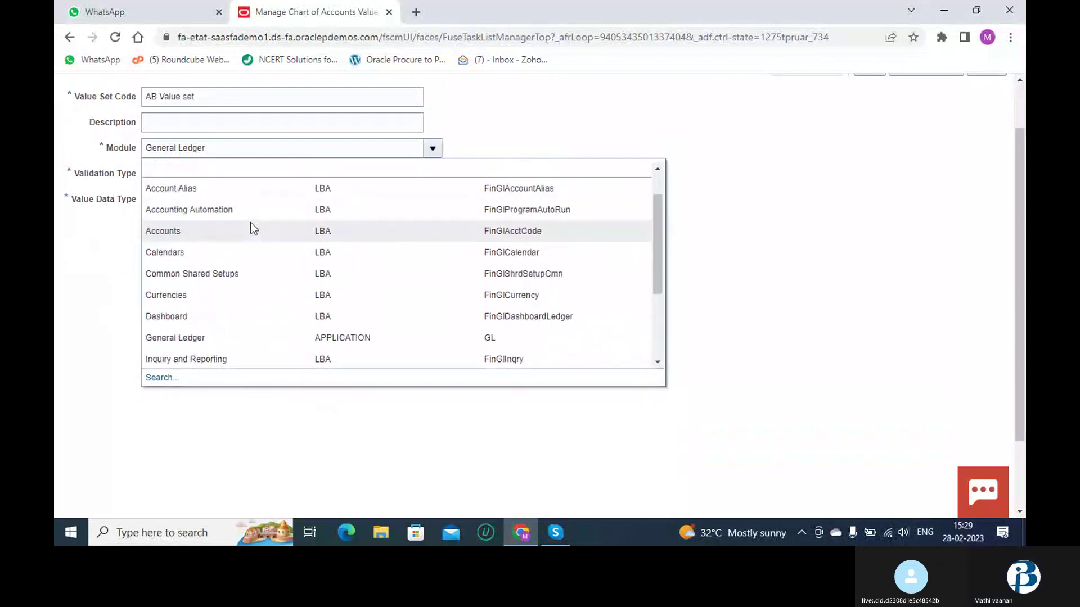
scroll(251, 315, down, 3)
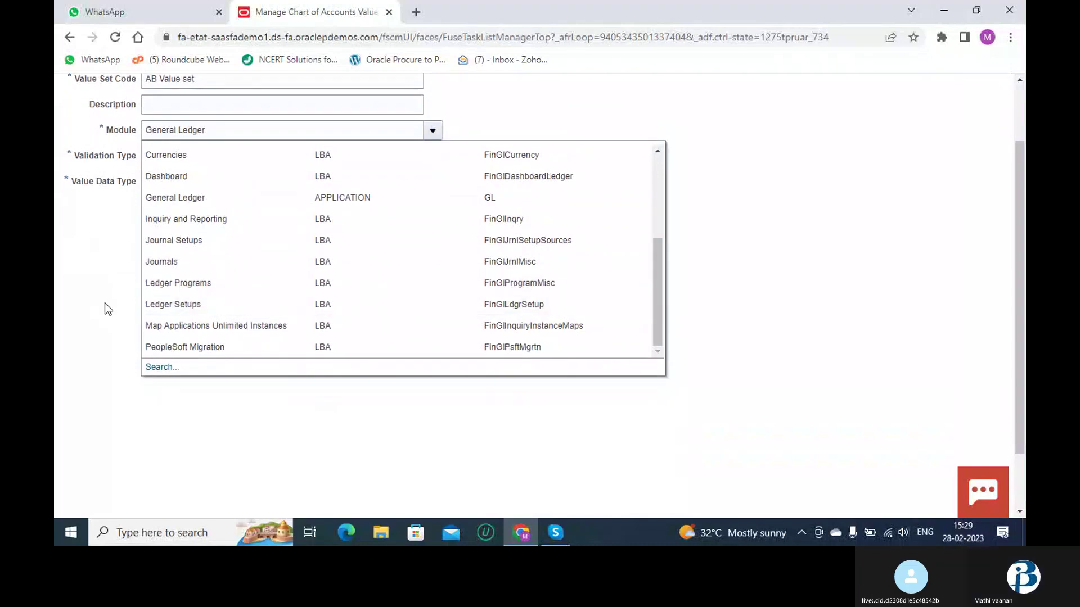
click(105, 304)
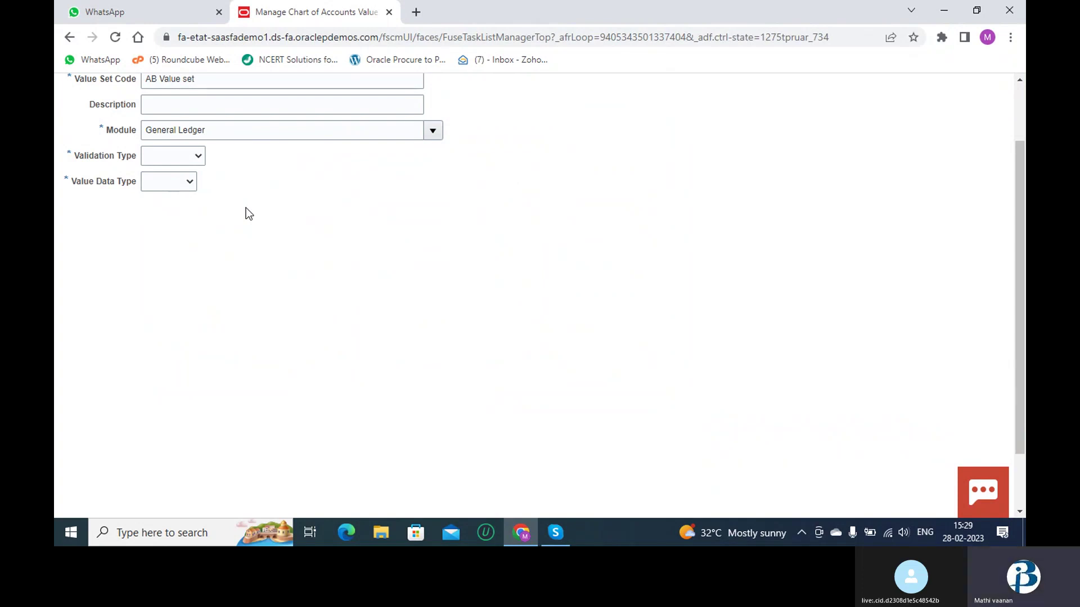
scroll(245, 207, up, 2)
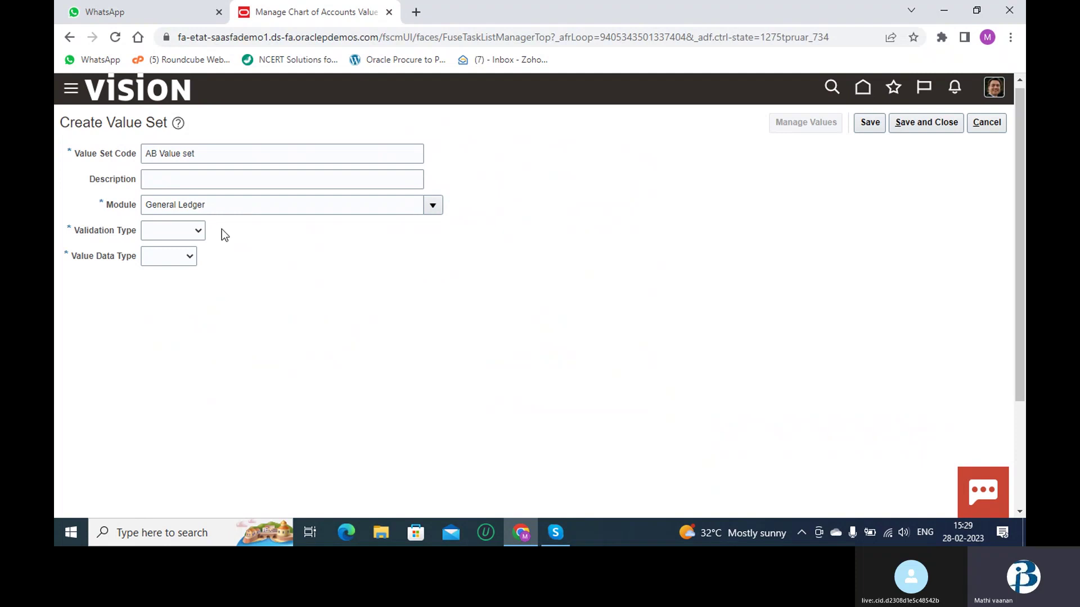
- Review the available validation types and set the value set's validation type to Format Only
click(195, 234)
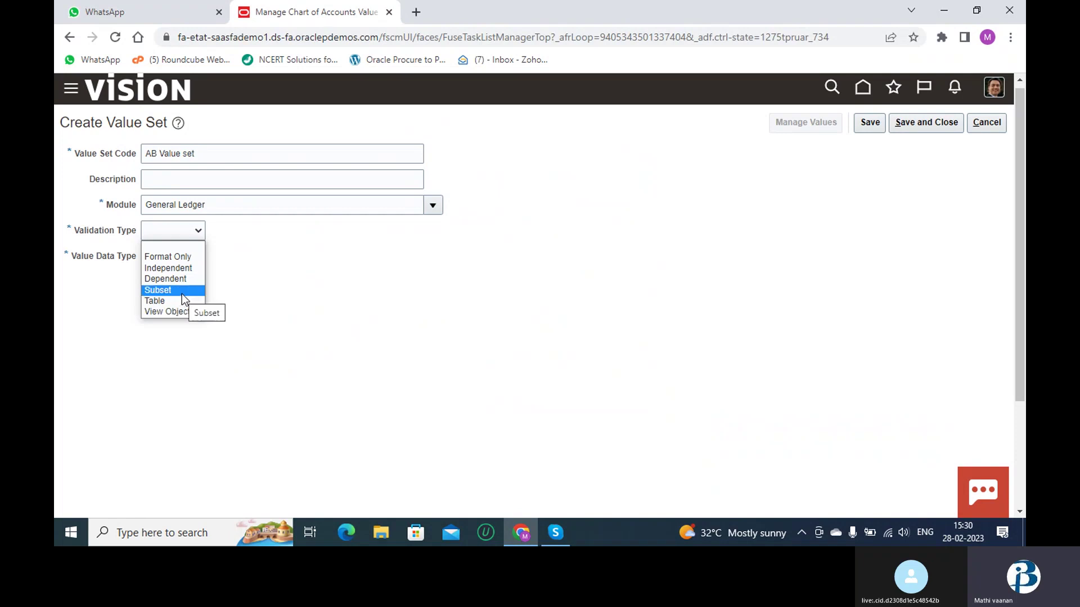
click(187, 351)
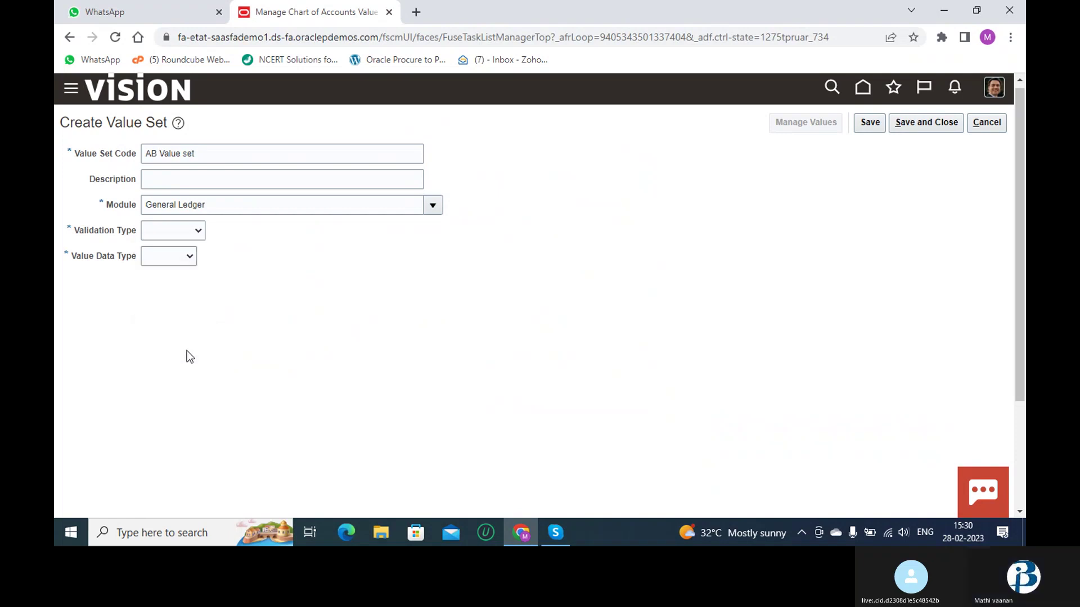
click(185, 230)
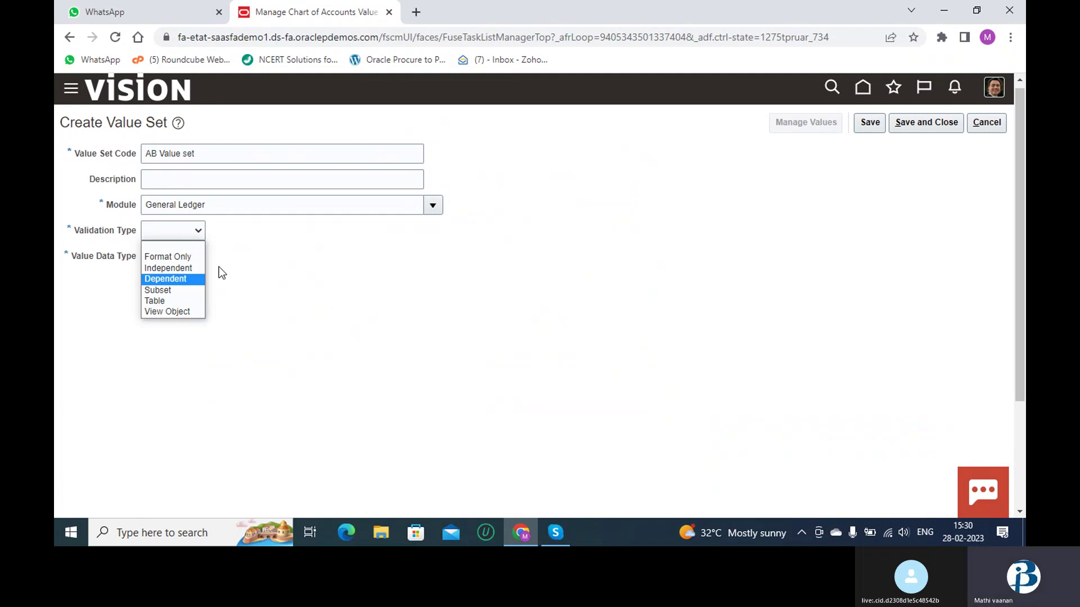
click(197, 258)
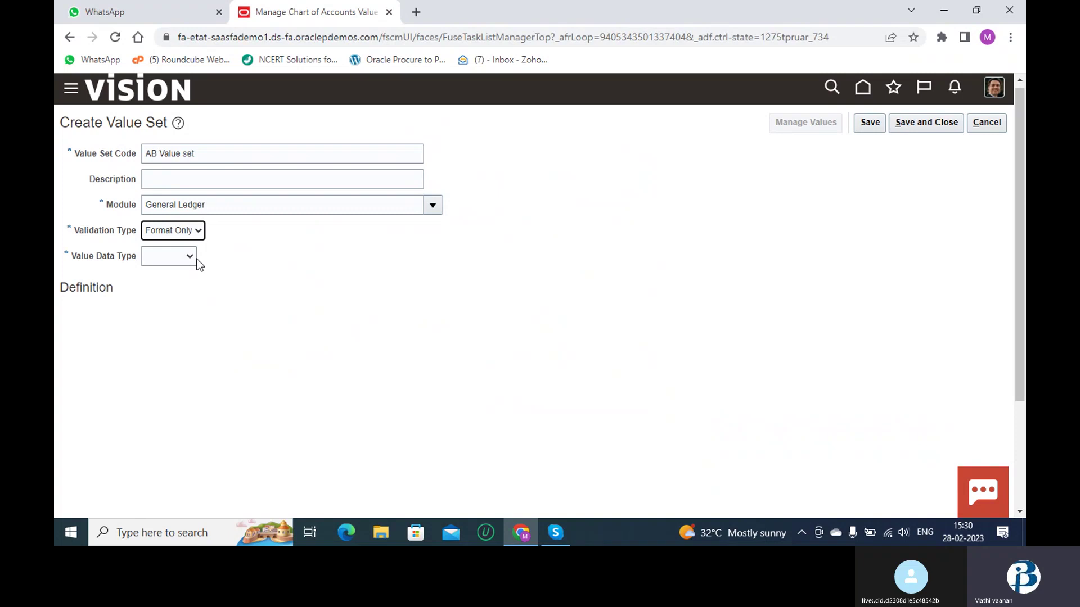
- Set the value set's value data type to Number and review the other data types offered
click(184, 259)
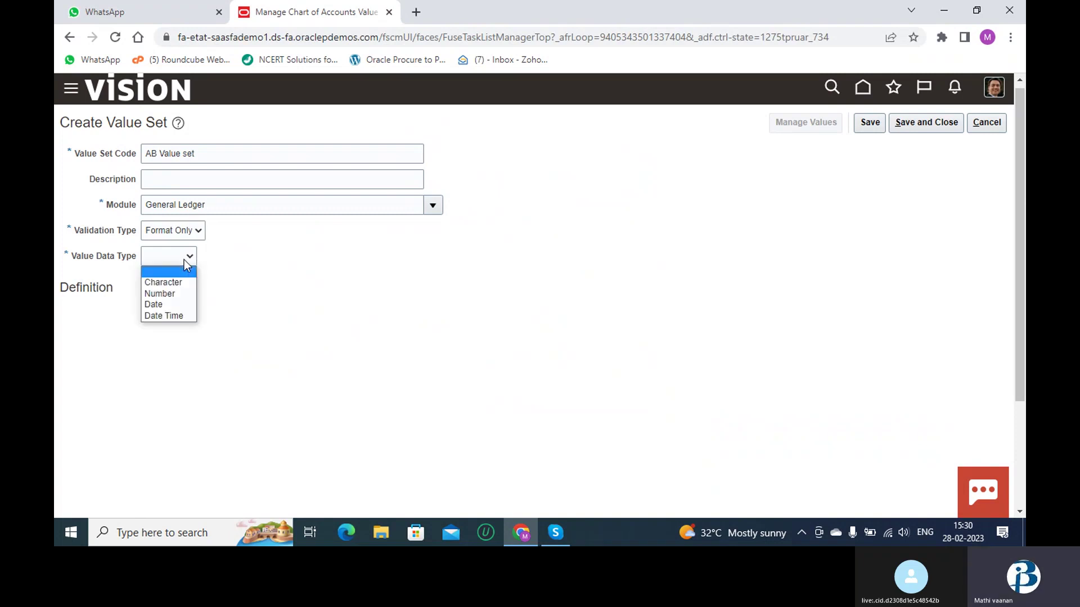
click(176, 294)
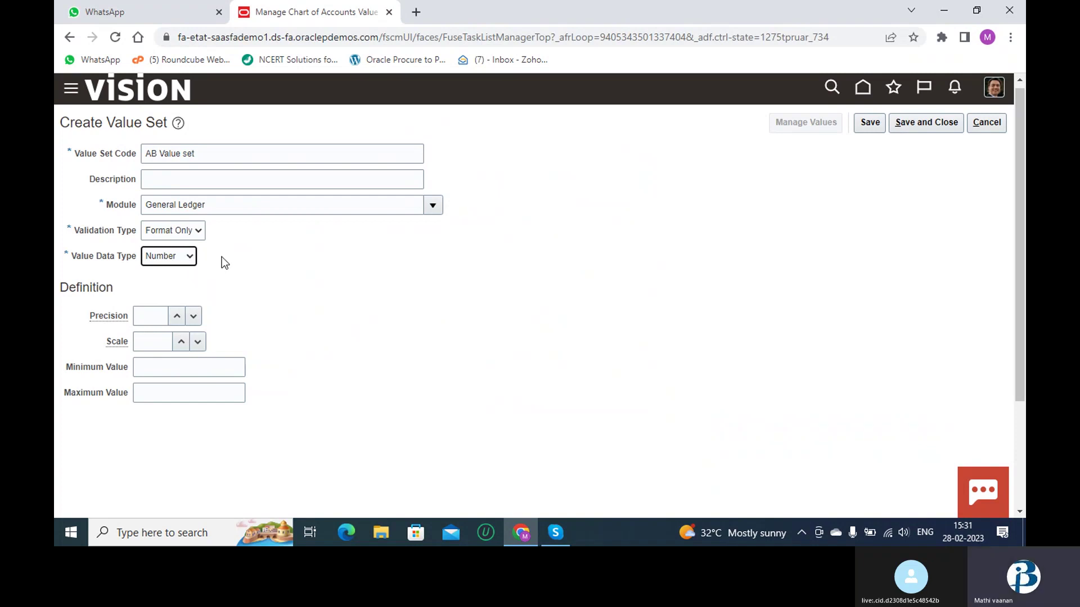
click(190, 258)
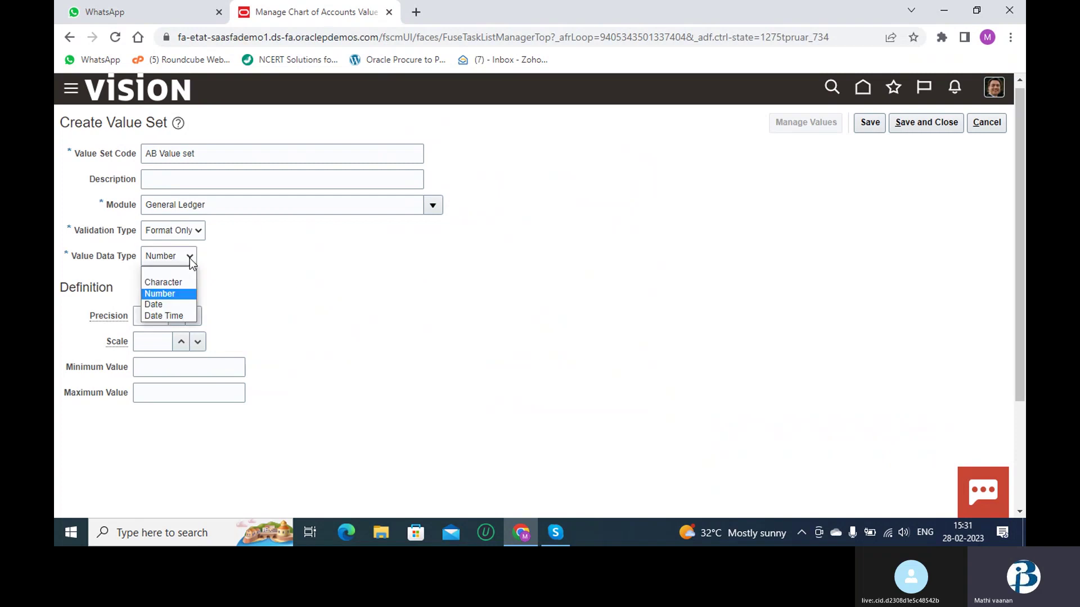
click(224, 281)
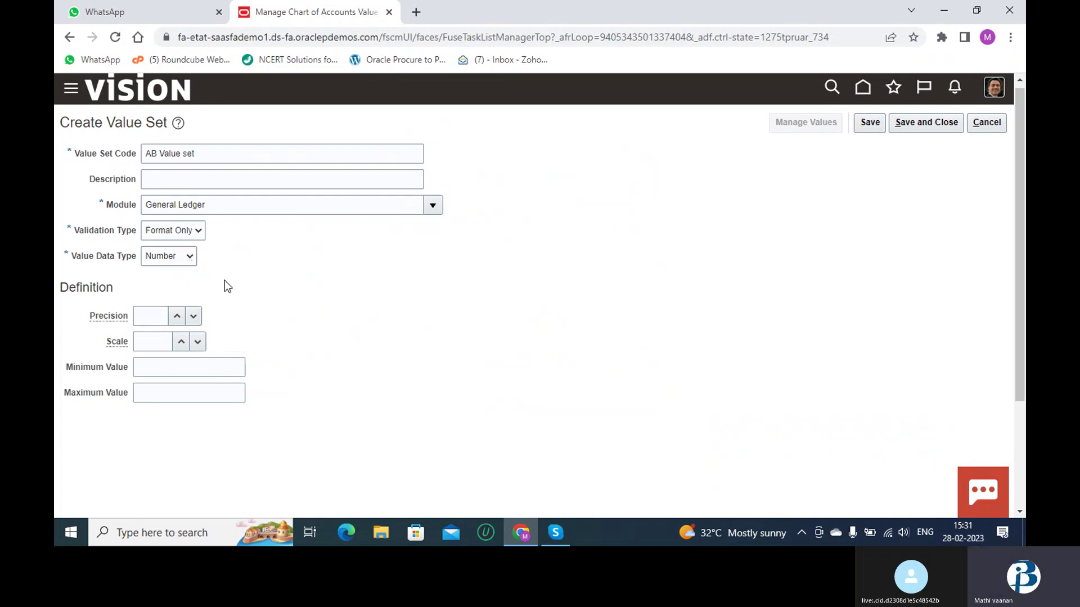
- Set the value set's minimum value to 4 and save and close it
click(143, 315)
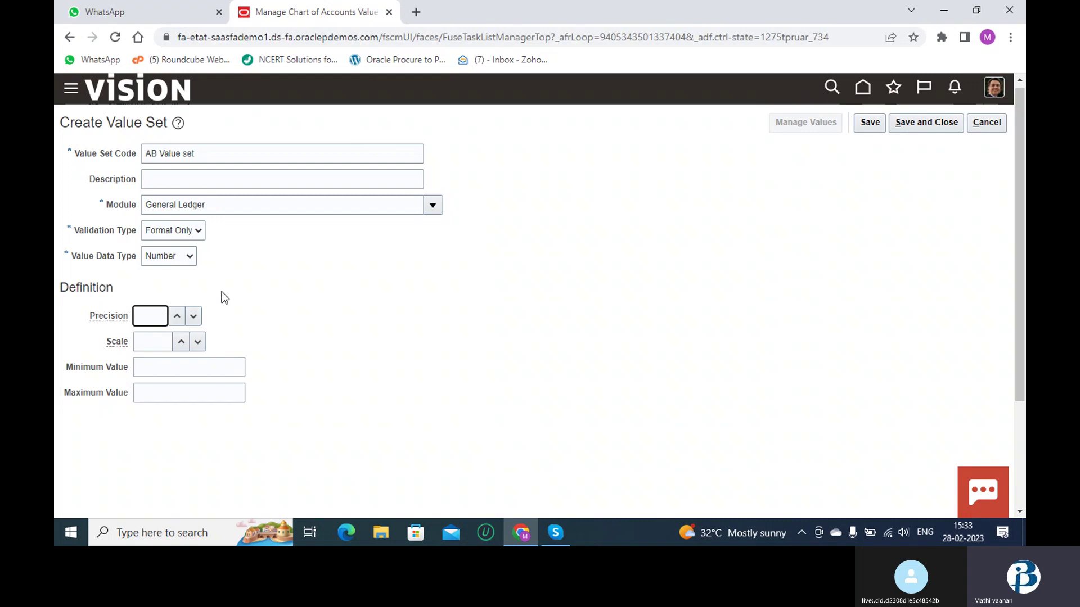
click(216, 364)
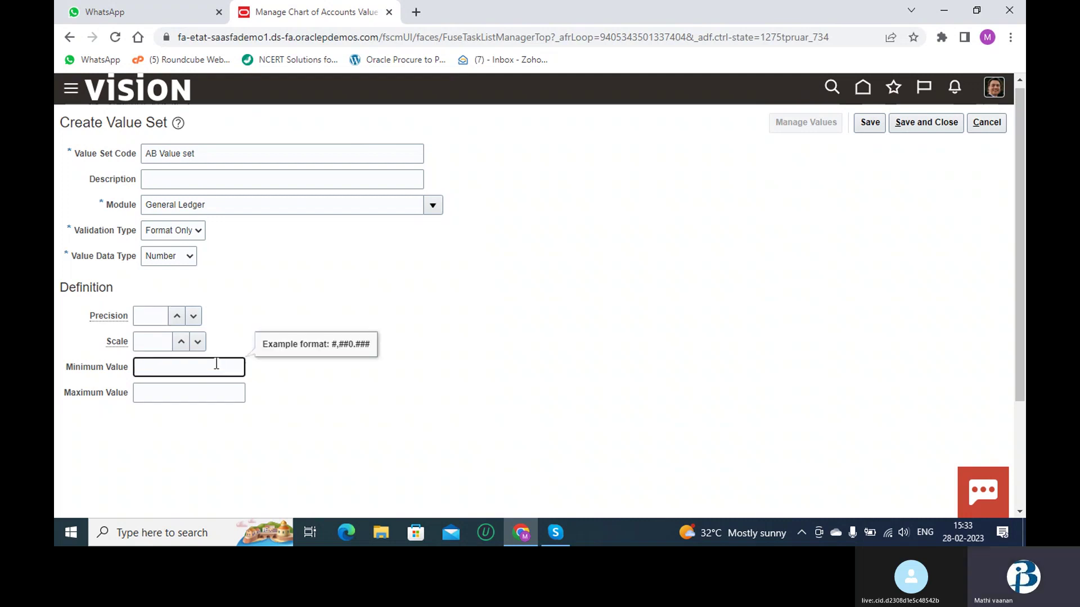
text(4)
click(292, 307)
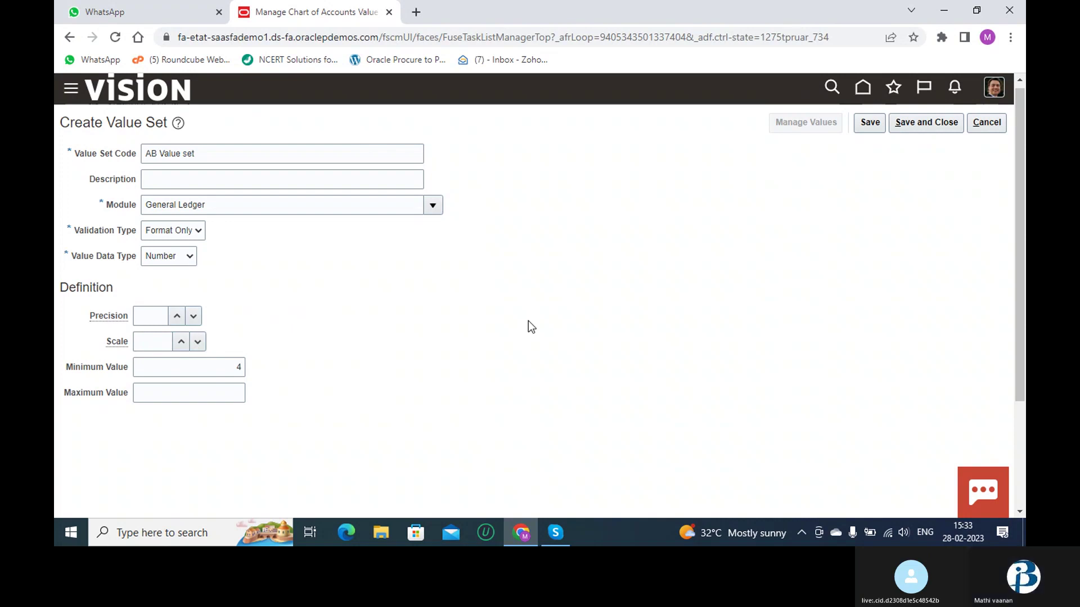
click(915, 122)
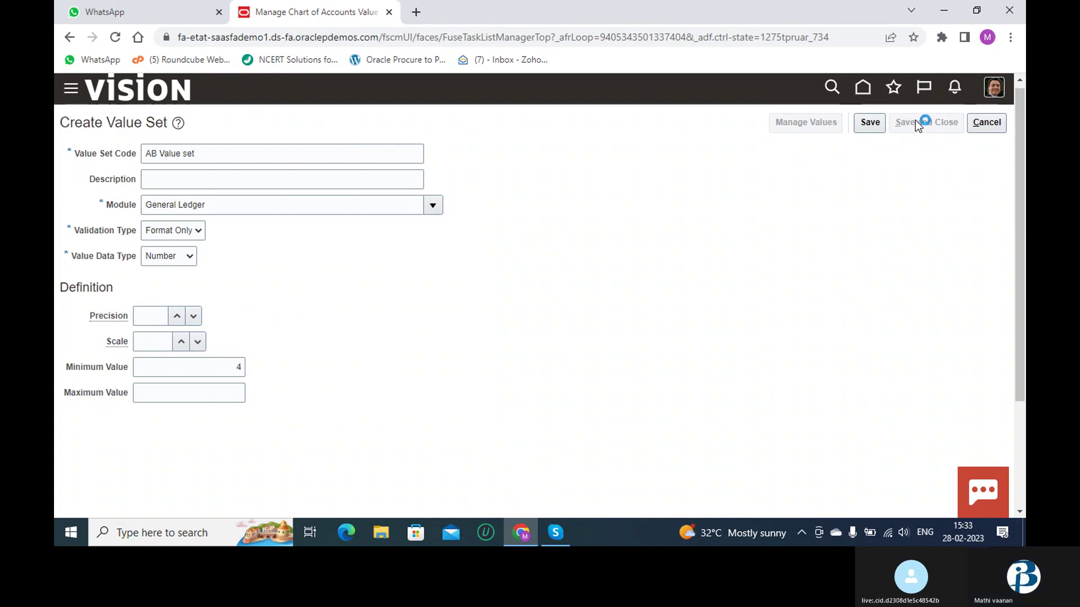
- Search the chart of accounts value sets by value set code AB
click(395, 191)
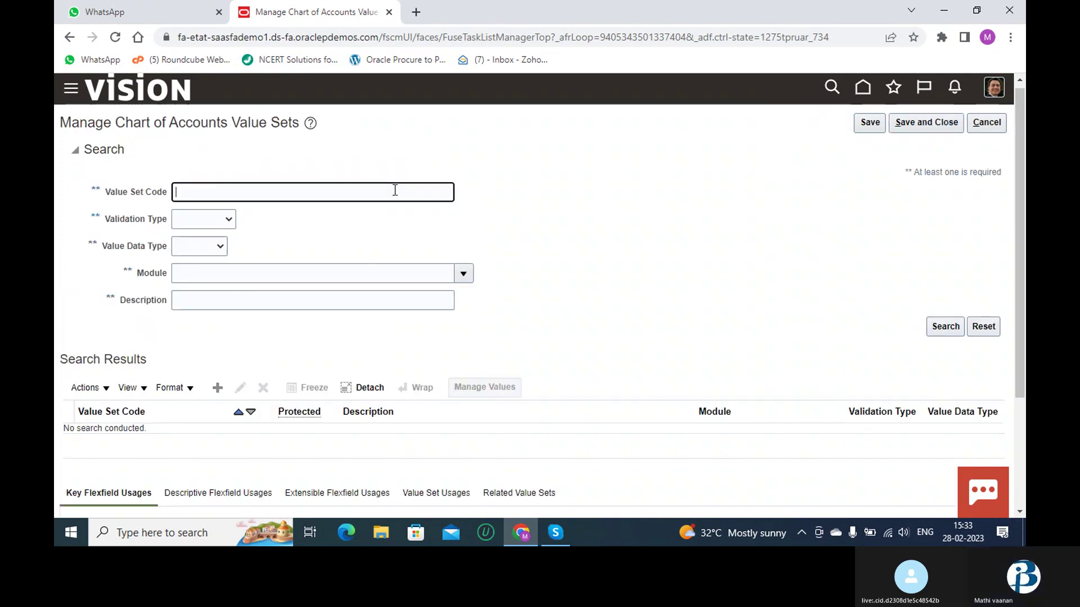
text(AB)
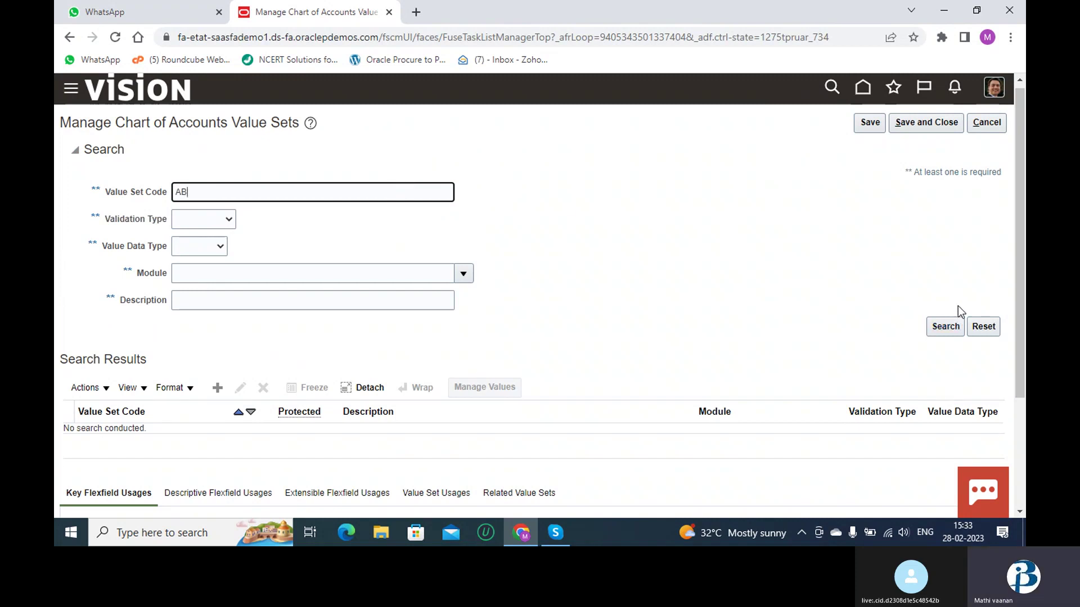
click(942, 336)
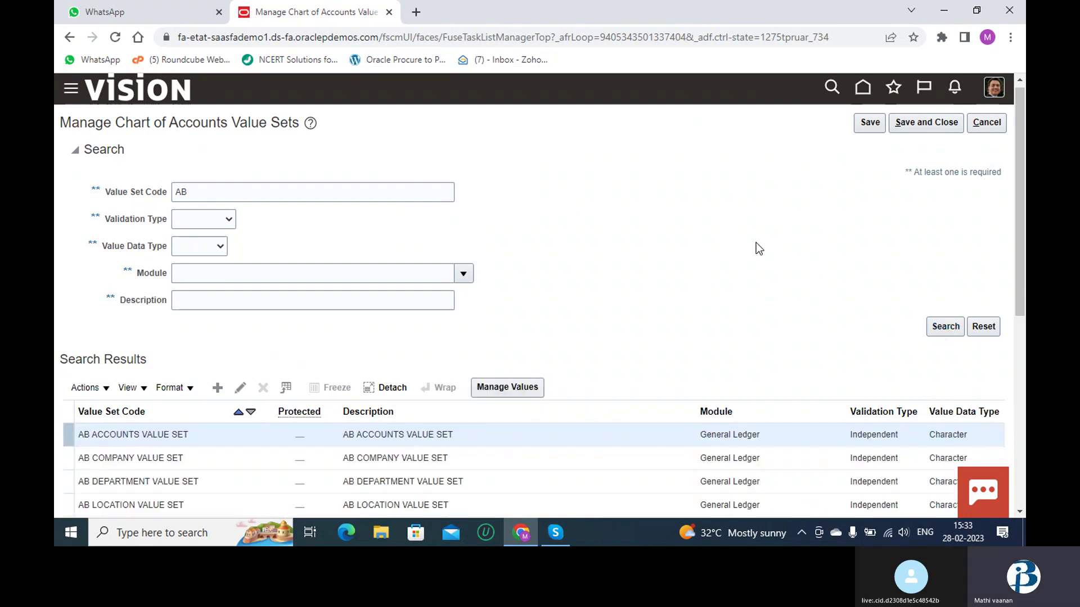
scroll(756, 247, down, 3)
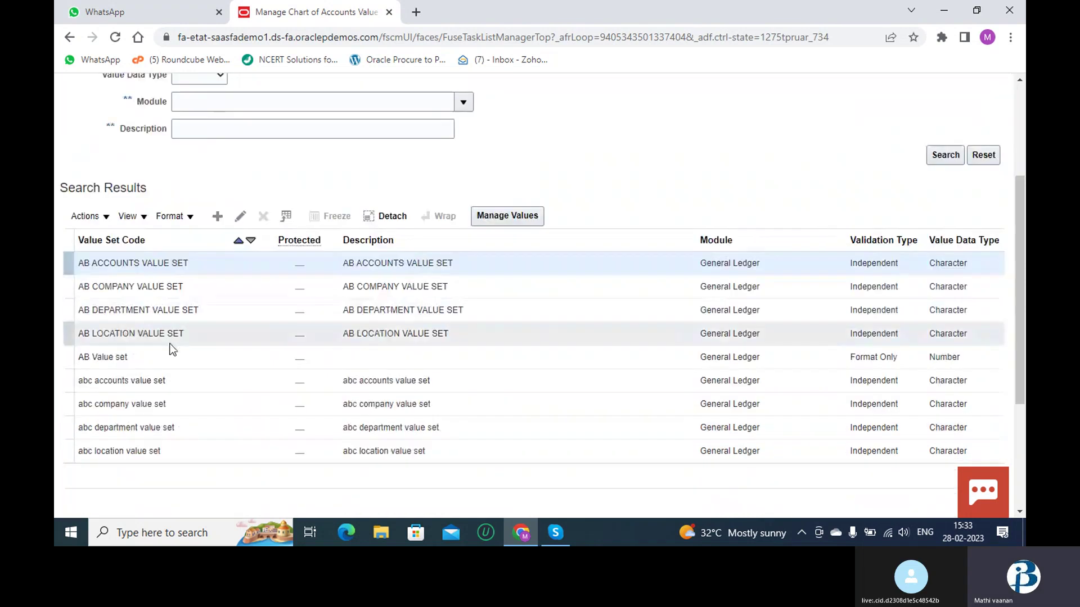
- Edit AB Value set to add the description "AB Value set", save and close it, and check its entry in the list
click(124, 359)
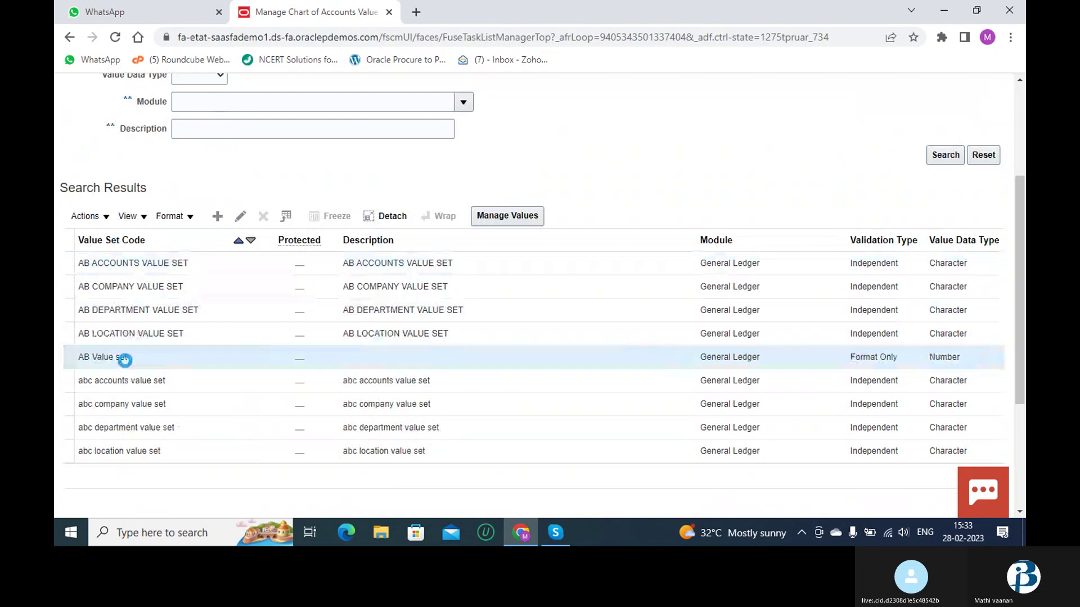
click(125, 359)
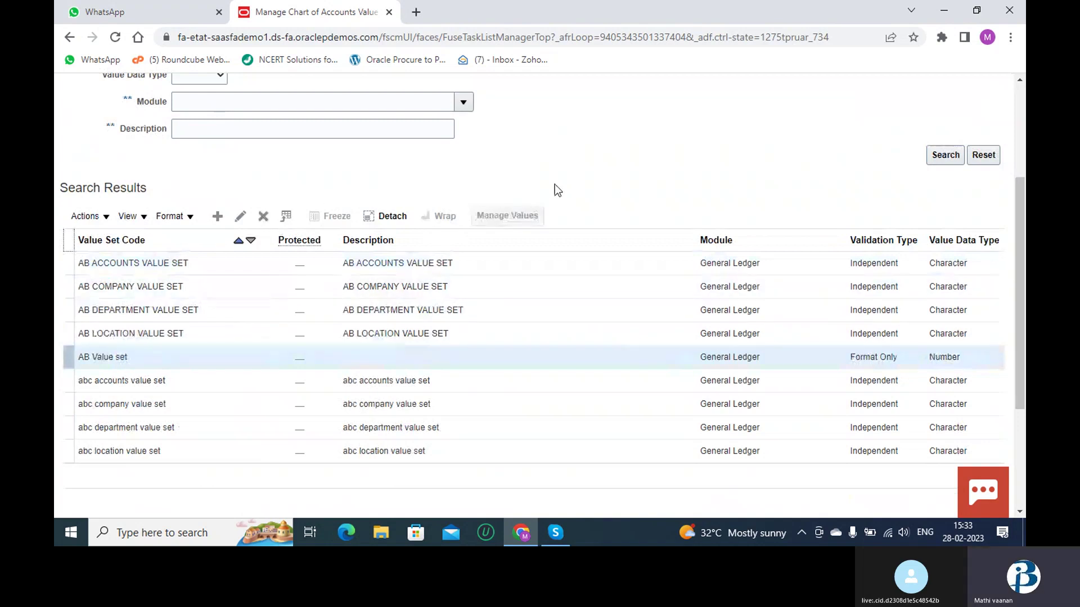
click(240, 217)
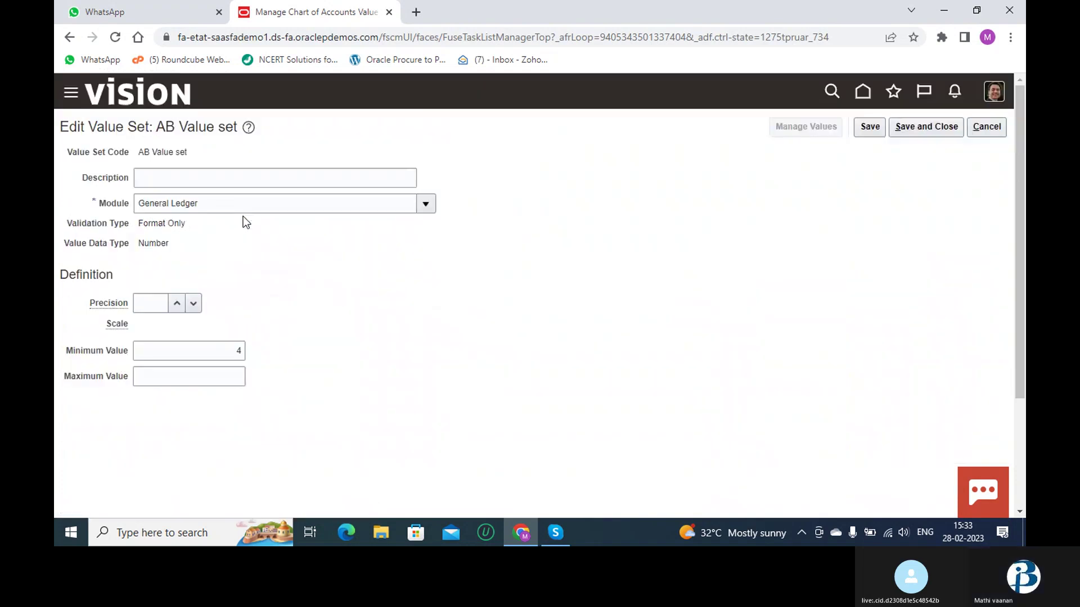
click(289, 183)
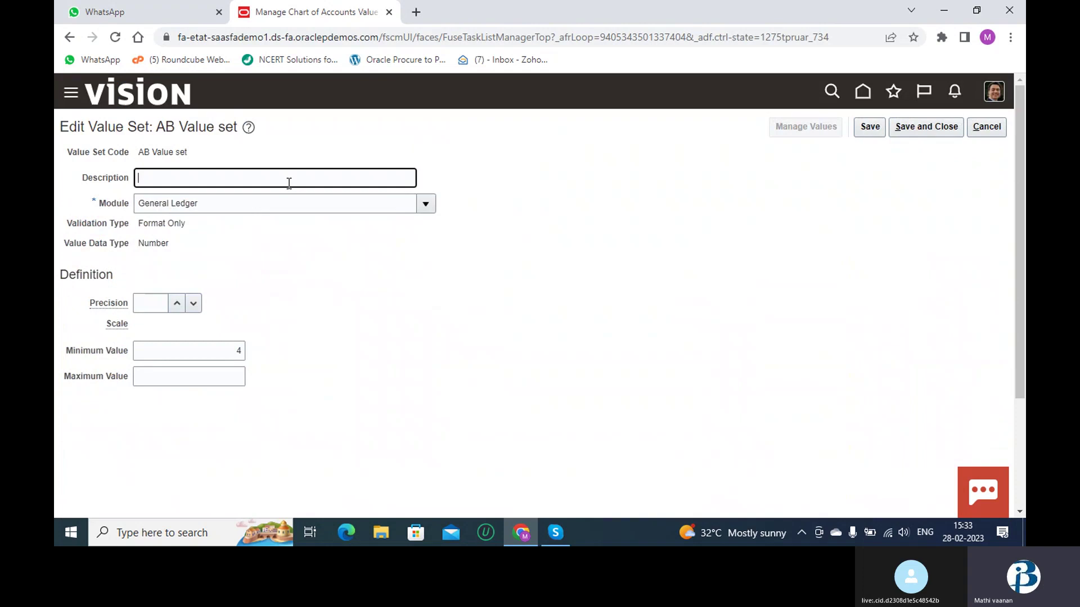
text(AB VA)
key(BackSpace)
text(a)
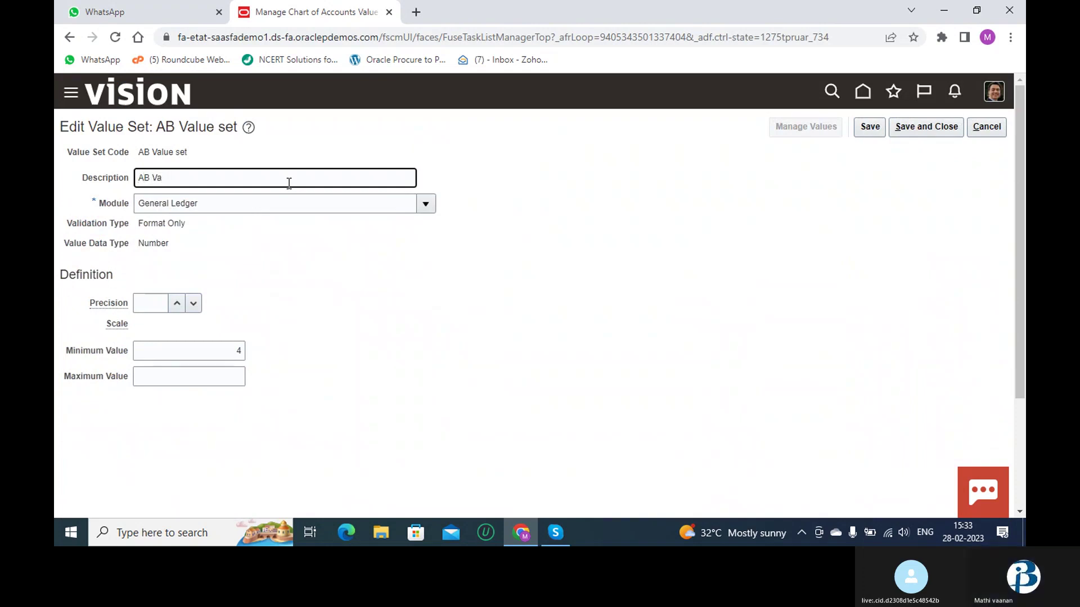
text(lue set)
click(927, 127)
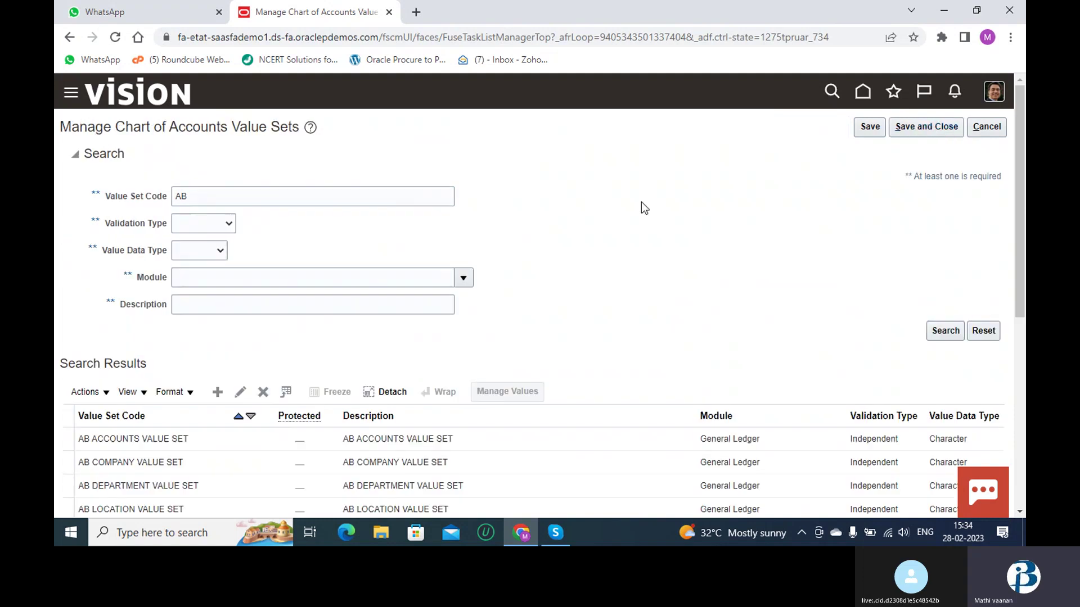
scroll(641, 201, down, 1)
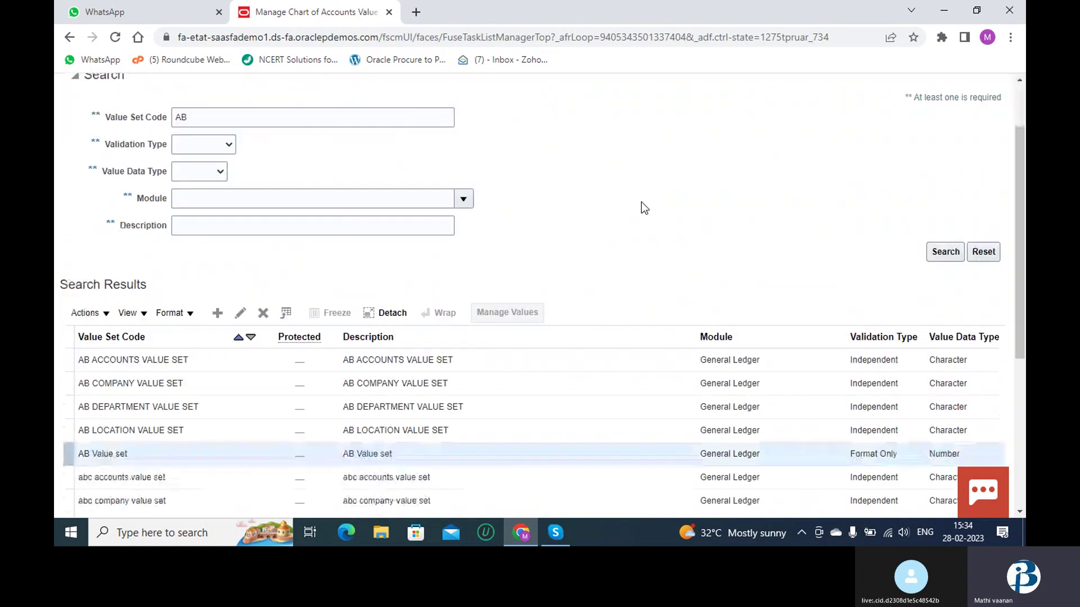
scroll(251, 333, down, 2)
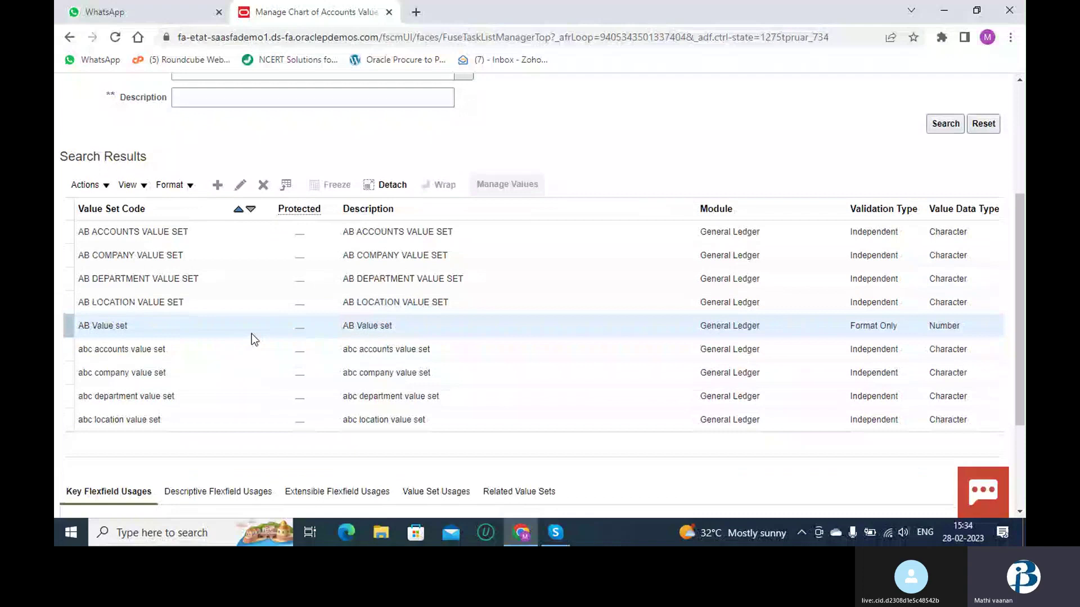
- Return to the home page and open Setup and Maintenance to reach the Manage Chart of Accounts Structure Instances task
click(163, 93)
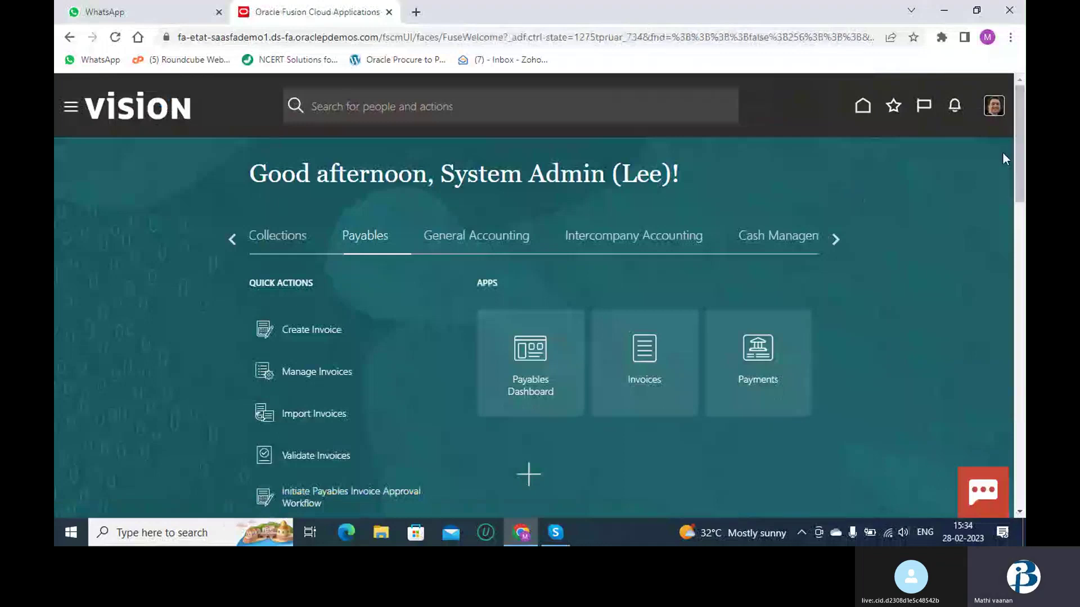
click(991, 114)
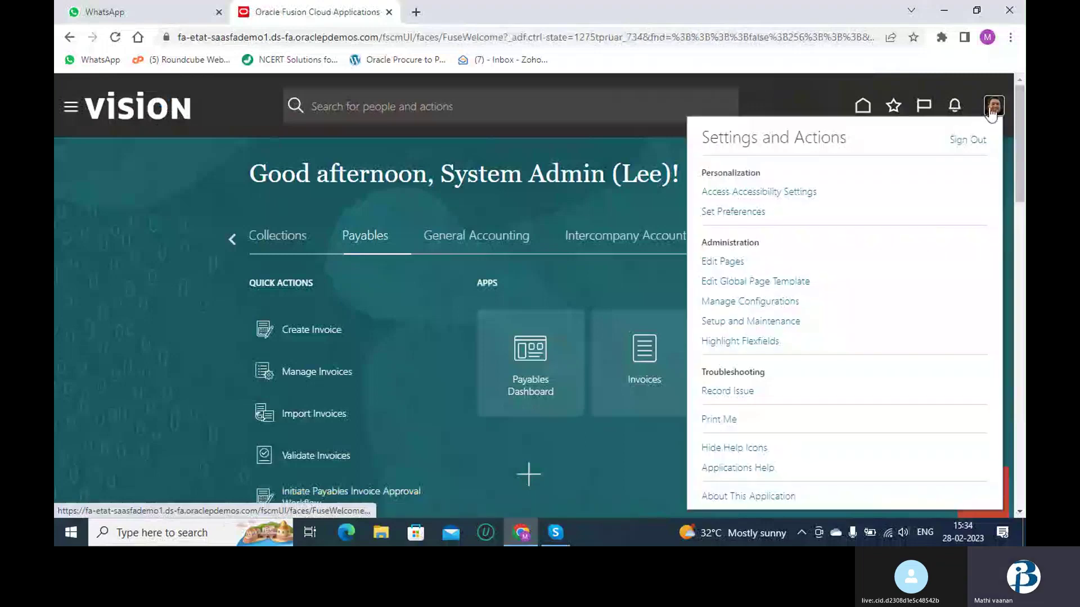
click(742, 321)
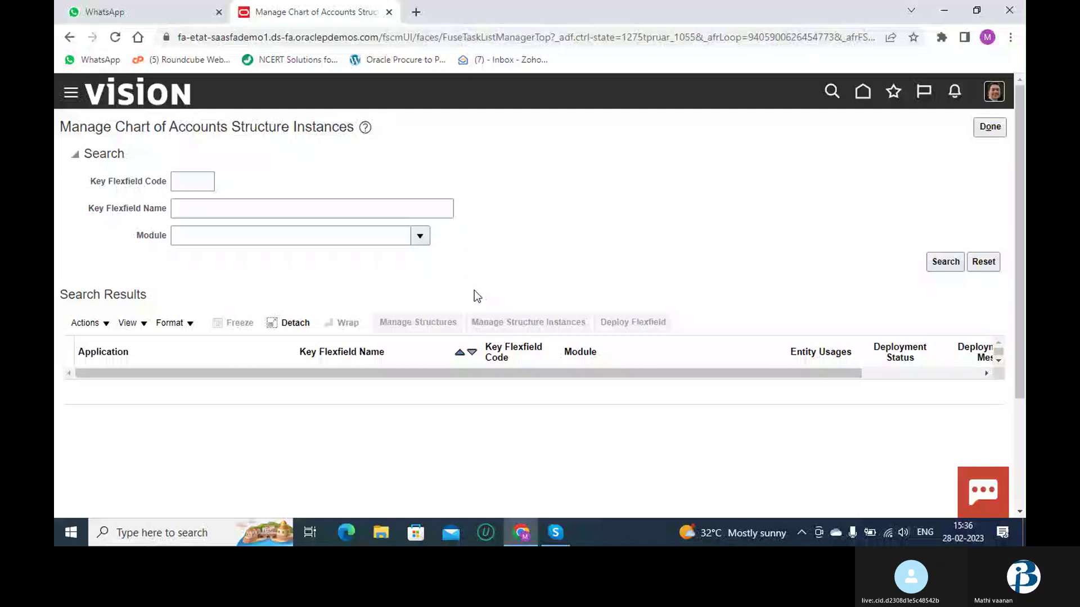
- Search the chart of accounts structure instances by key flexfield code BO
scroll(998, 353, down, 1)
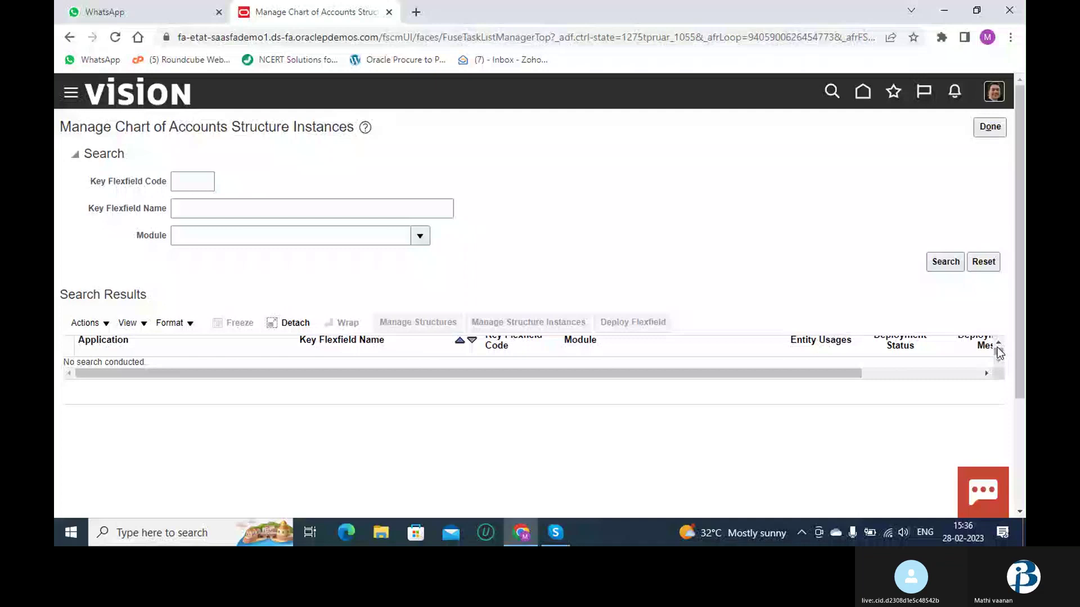
text(BO)
click(945, 261)
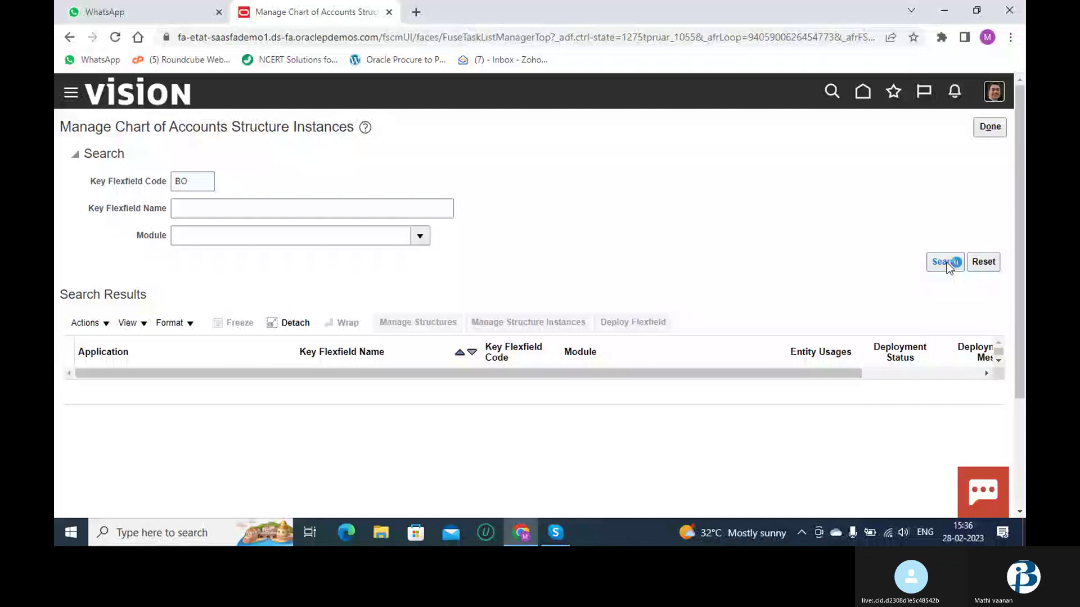
- Try key flexfield code AB as the search criterion and clear the code
double_click(193, 181)
text(A)
text(B)
click(576, 287)
double_click(202, 182)
text(a)
key(BackSpace)
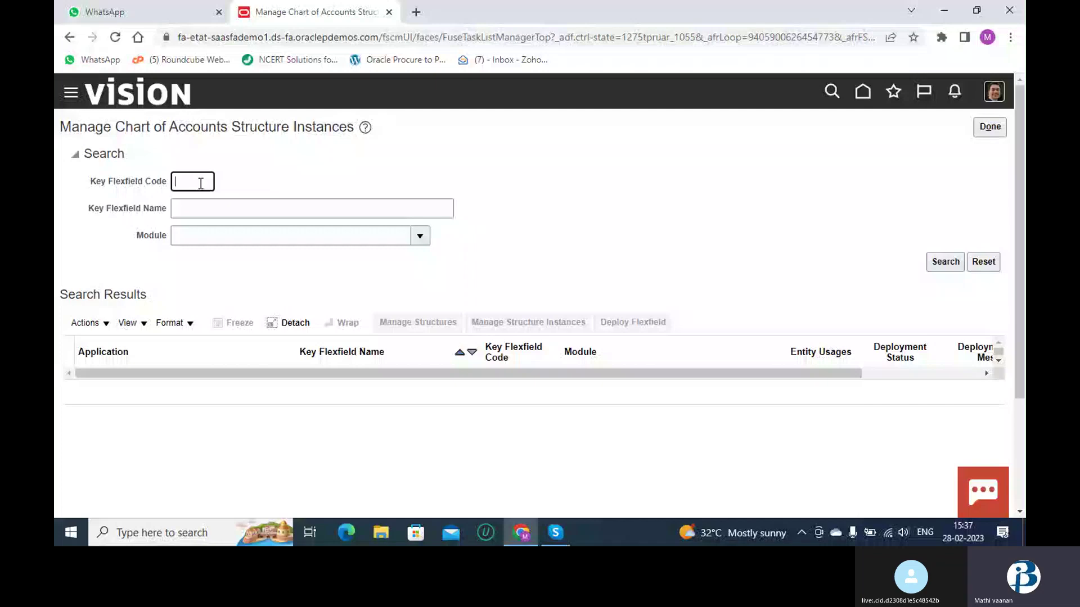
- Search by key flexfield name "a" and examine the deployment columns of the listed flexfield
key(Tab)
text(a)
click(951, 262)
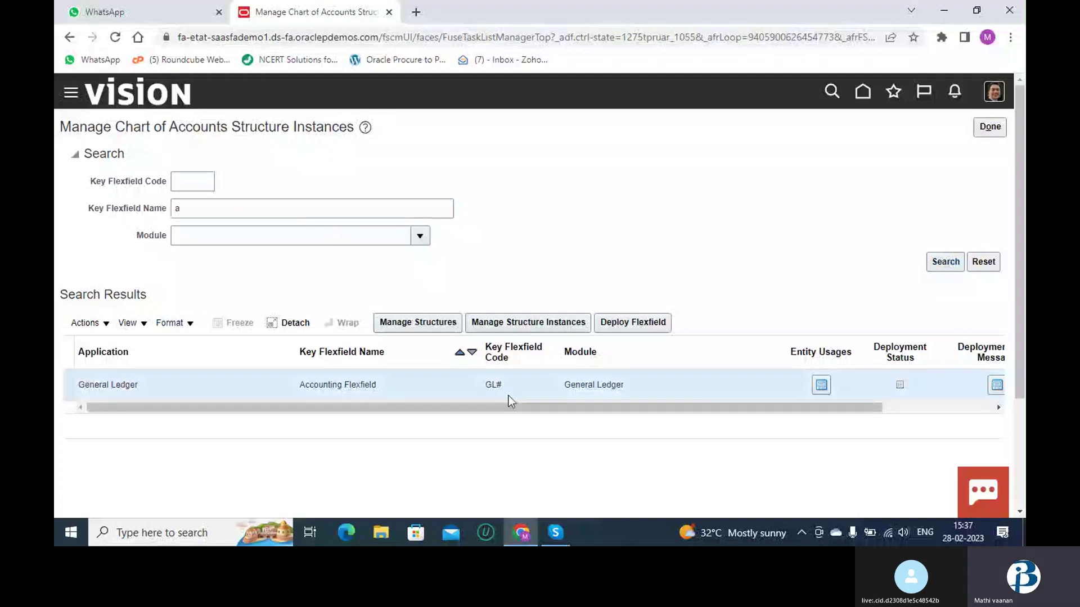
scroll(676, 404, right, 3)
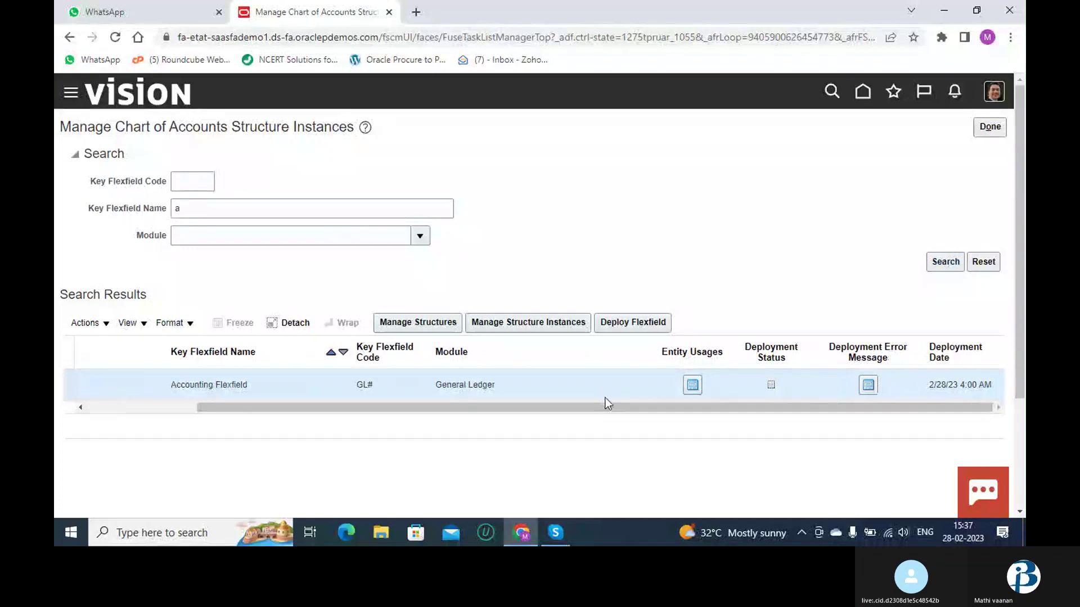
scroll(605, 396, left, 3)
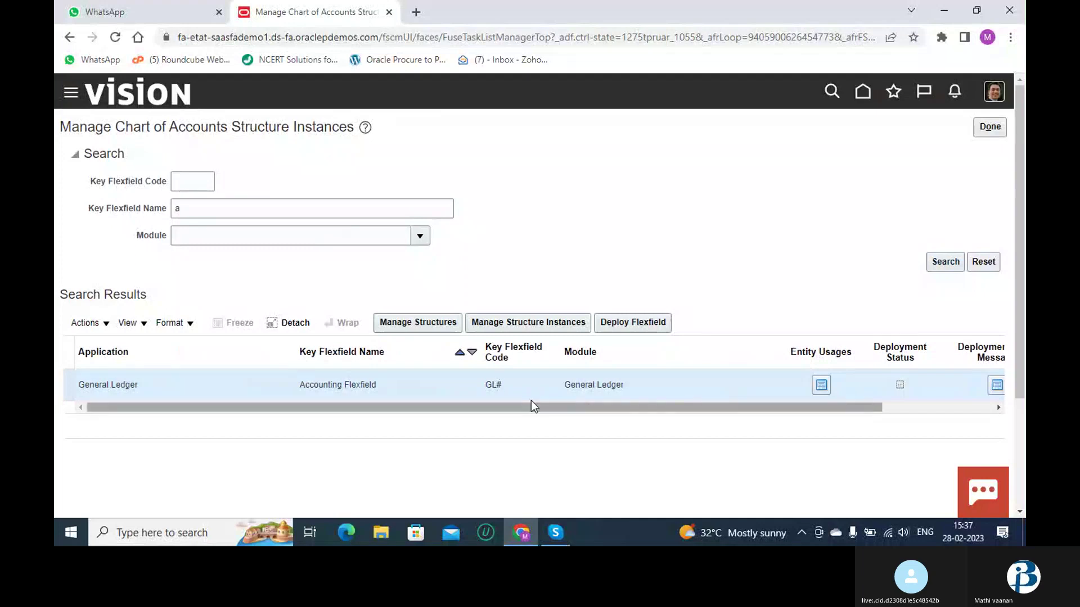
- Replace the key flexfield name criterion with AB and run the search
click(256, 211)
key(BackSpace)
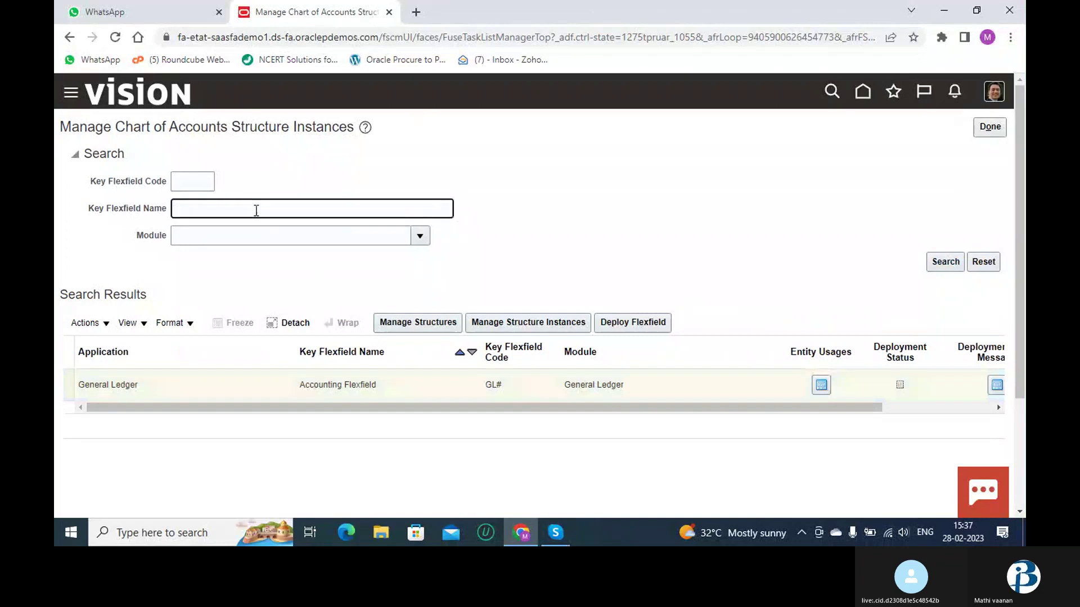
text(AB)
click(943, 264)
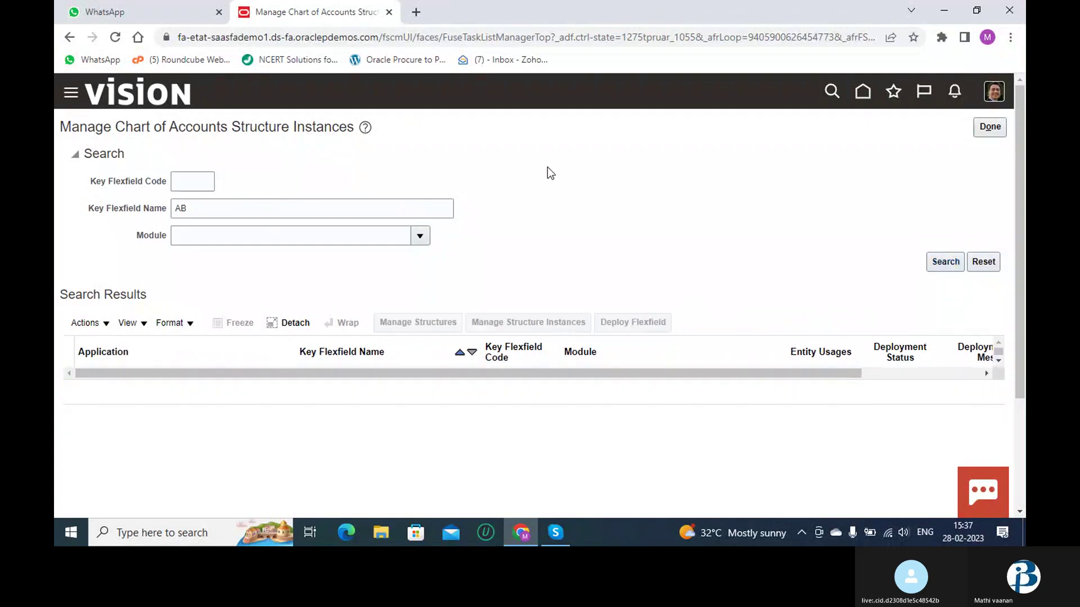
- Clear the key flexfield name and review the modules available as a search criterion
click(413, 207)
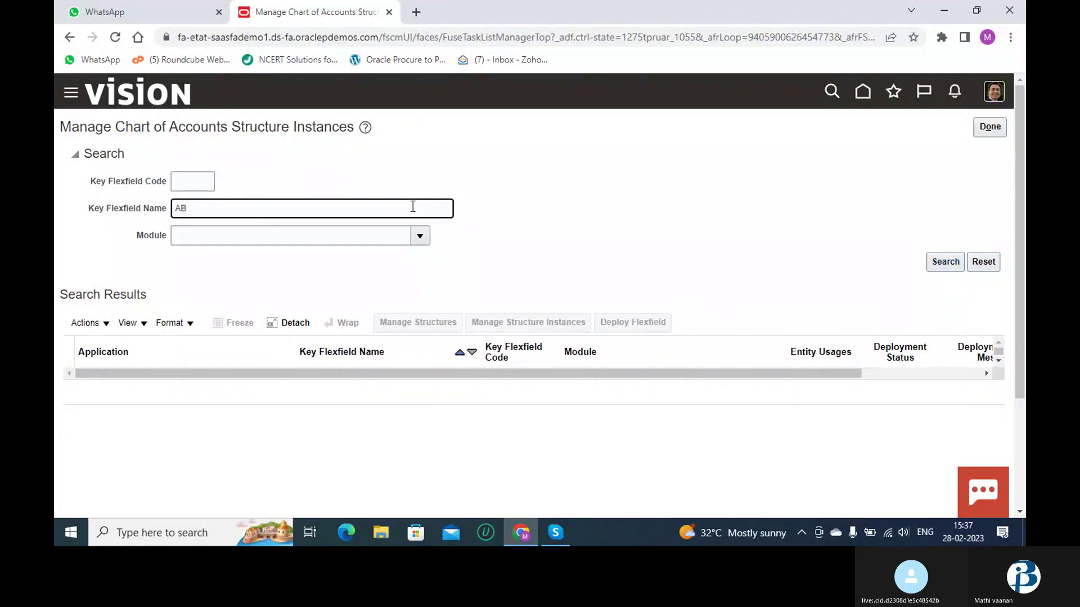
key(BackSpace)
key(BackSpace)
click(420, 230)
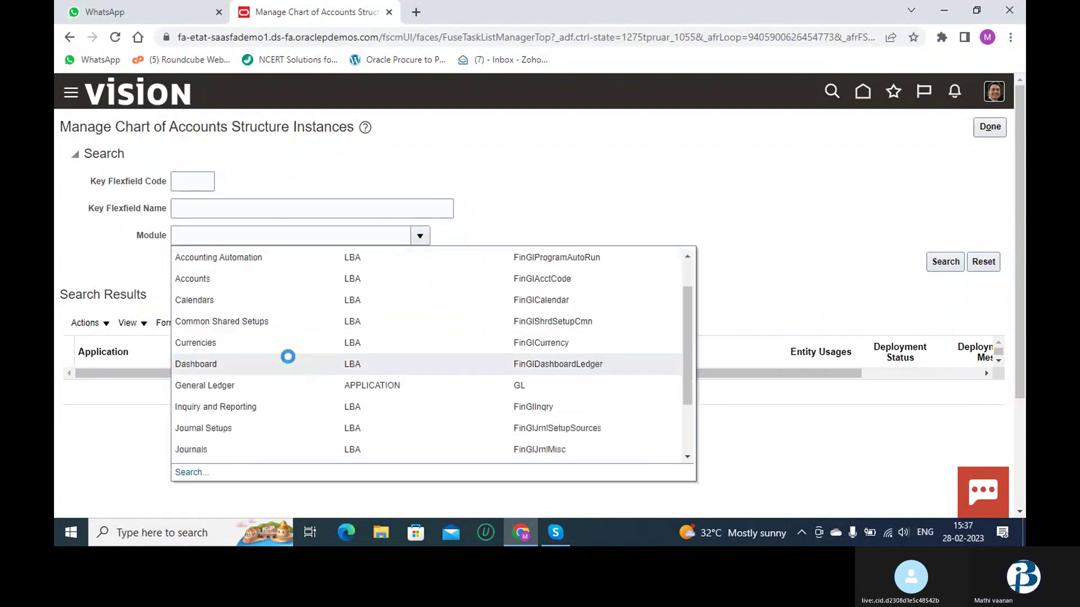
scroll(276, 386, up, 2)
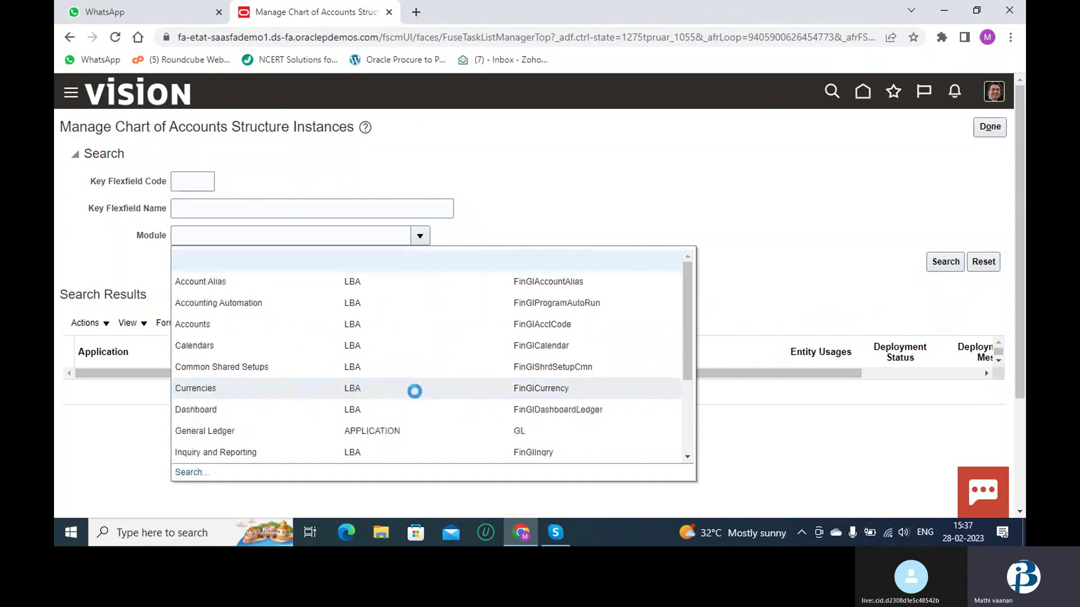